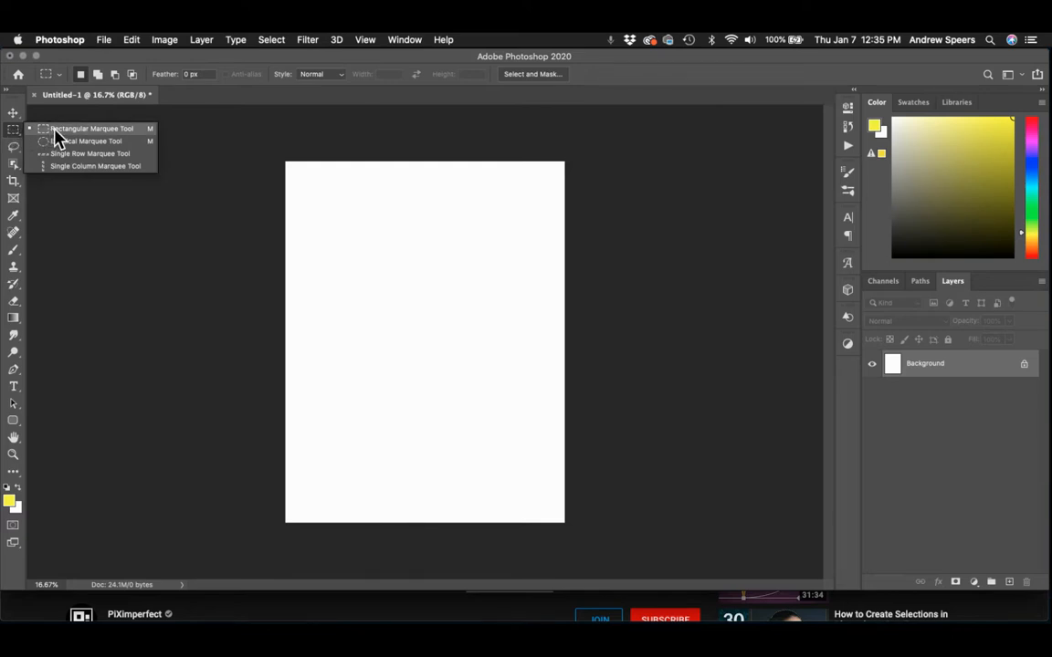
Draw a rectangular marquee selection about 3 in wide and 4.6 in high near the centre of the canvas.
{"action": "left_click", "coordinate": [15, 146]}
{"action": "left_click", "coordinate": [16, 147]}
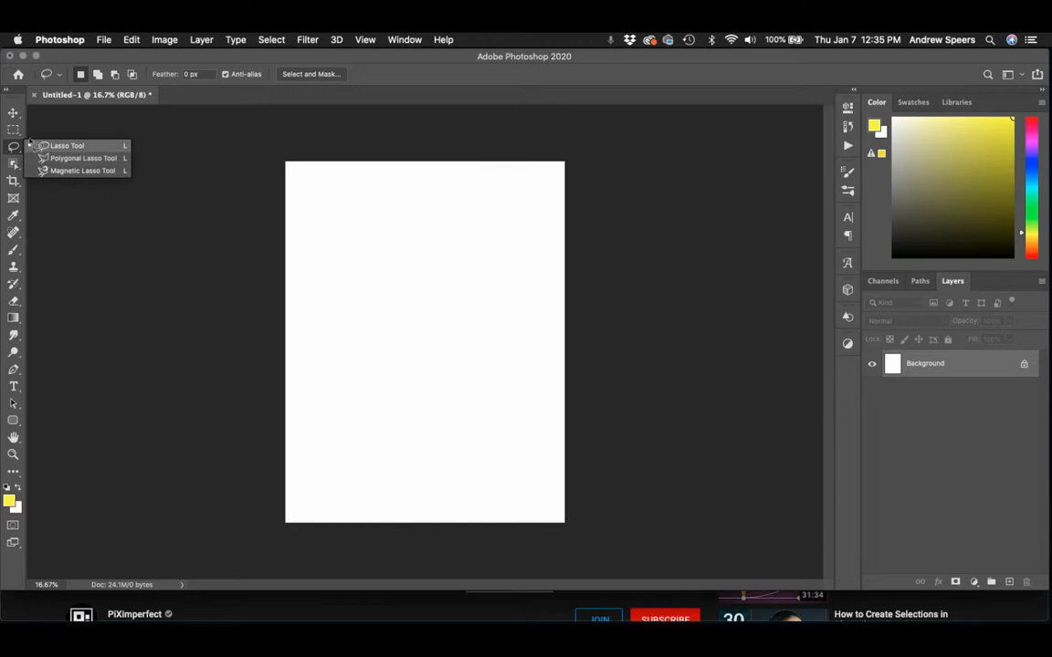
{"action": "left_click", "coordinate": [14, 128]}
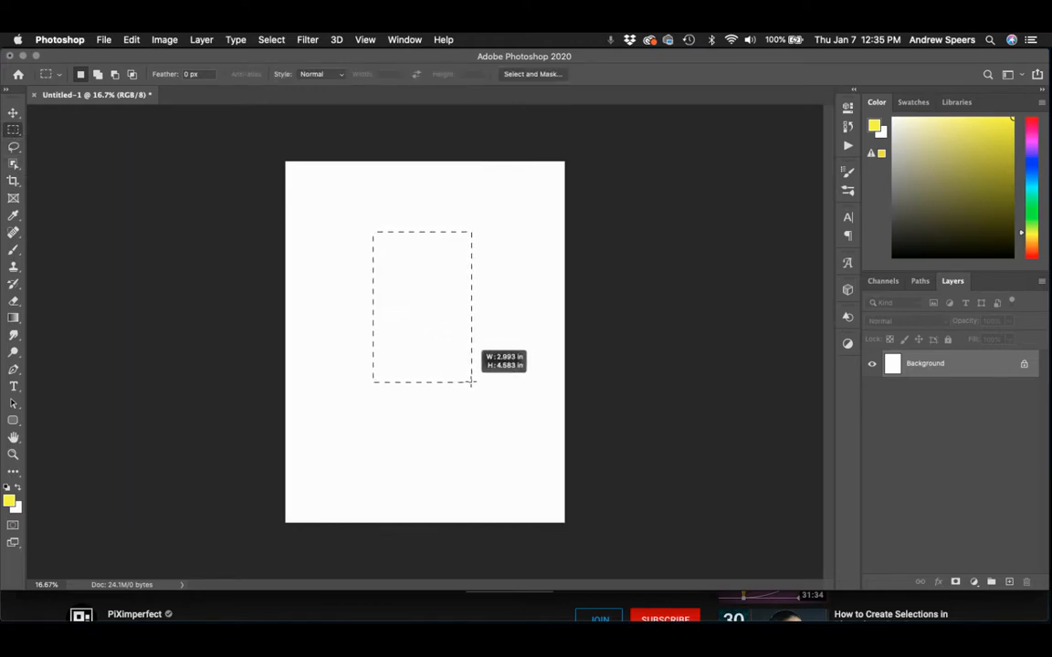
{"action": "left_click_drag", "start_coordinate": [474, 383], "coordinate": [476, 384]}
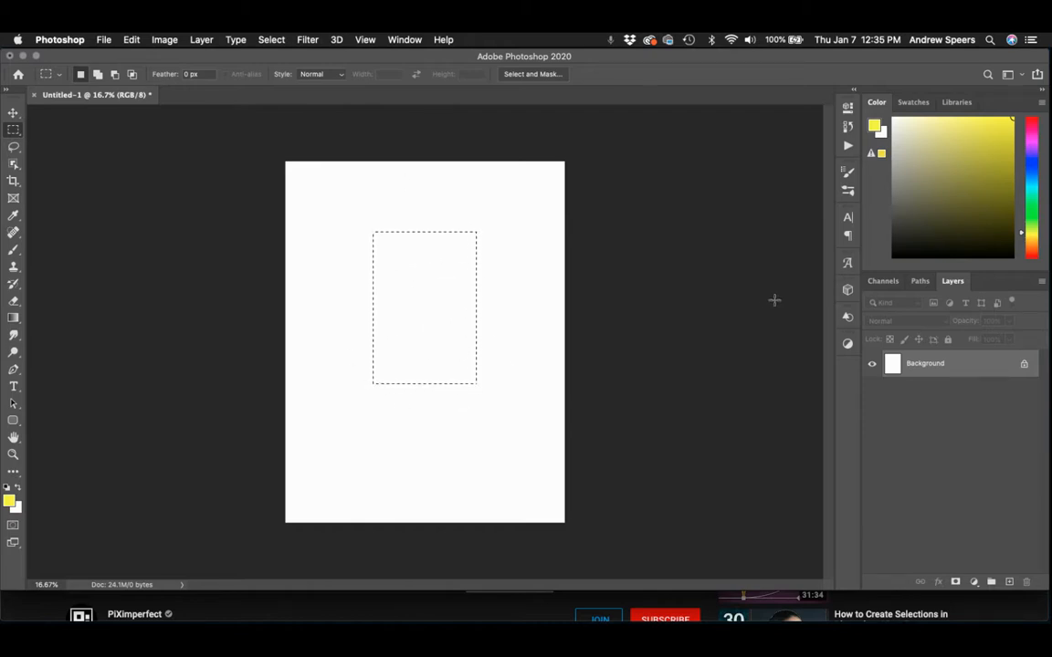
Paint the rectangular selection solid mid-grey on a new layer with a 500 px brush and deselect it.
{"action": "left_click", "coordinate": [1009, 581]}
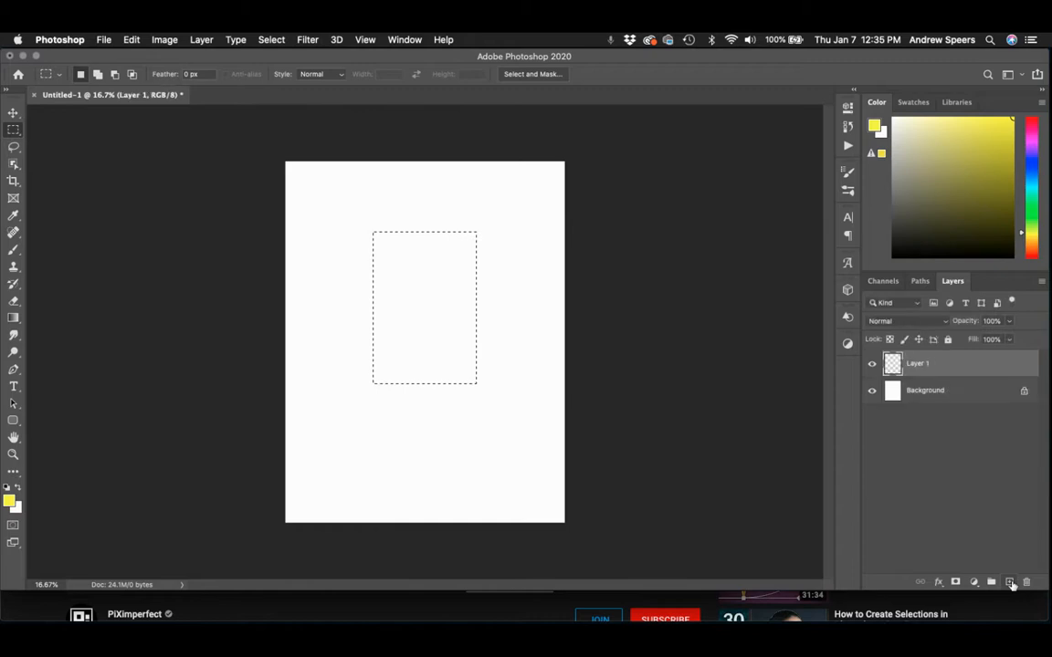
{"action": "left_click", "coordinate": [14, 249]}
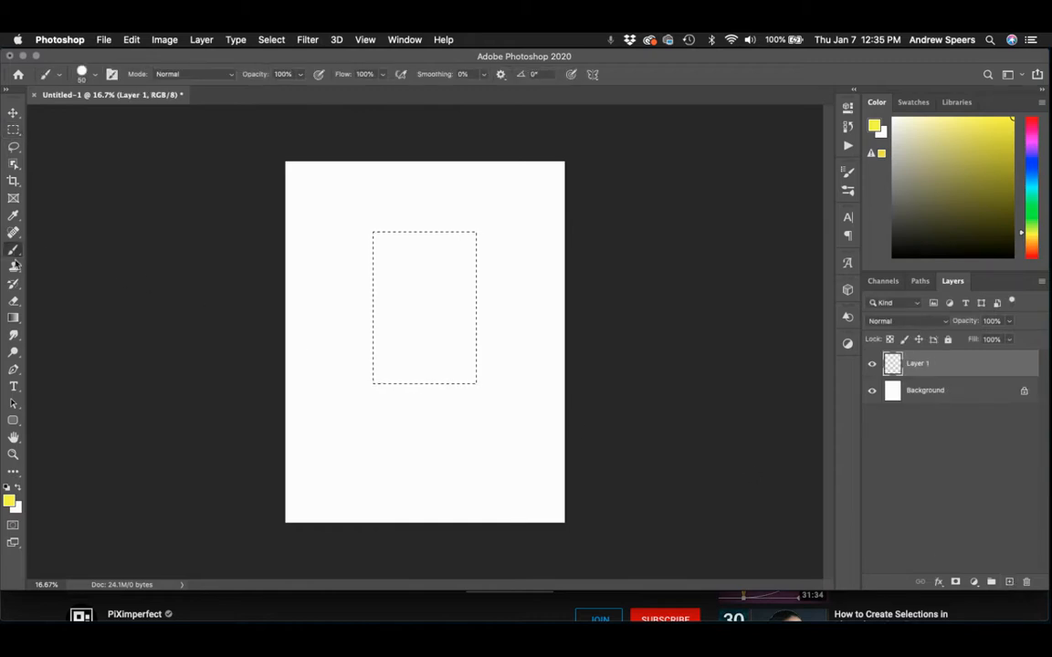
{"action": "left_click", "coordinate": [18, 490]}
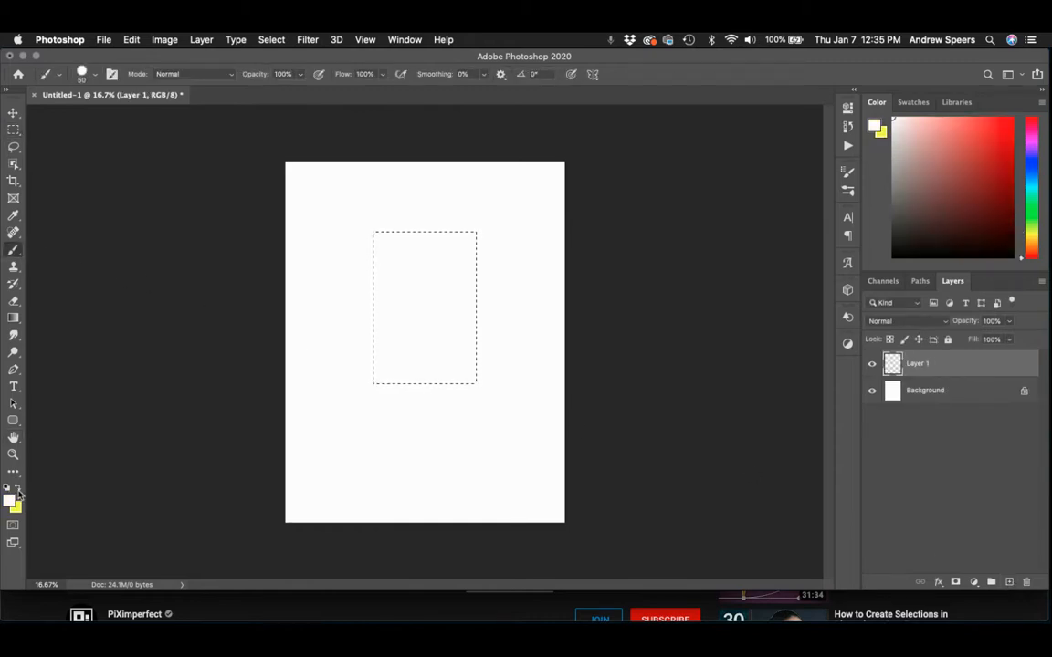
{"action": "left_click", "coordinate": [18, 490]}
{"action": "left_click_drag", "start_coordinate": [918, 215], "coordinate": [893, 187]}
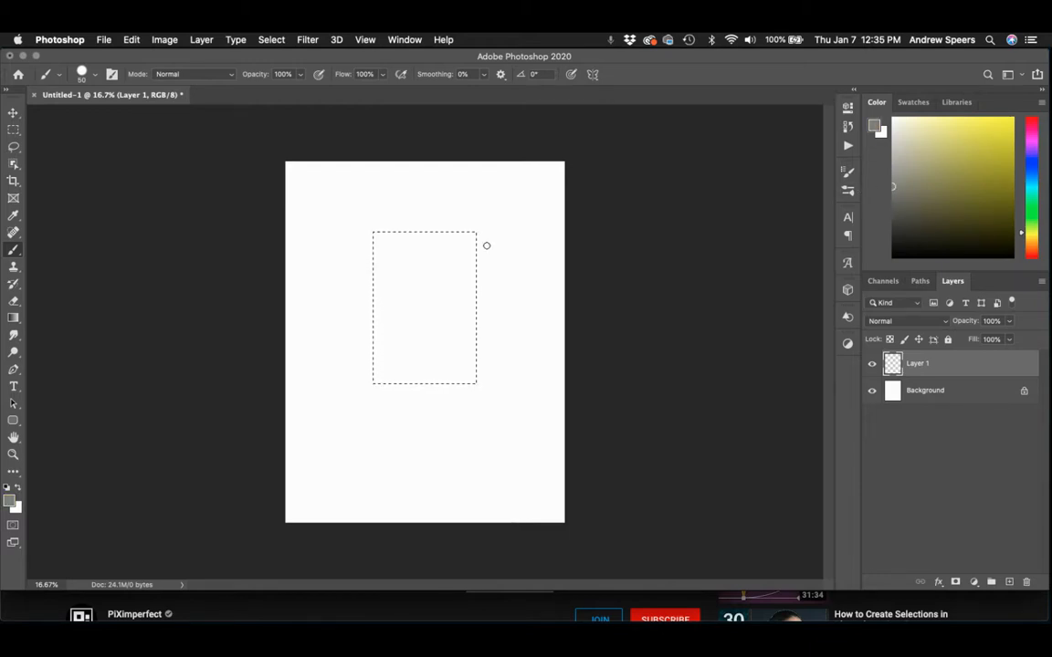
{"action": "mouse_move", "coordinate": [486, 245]}
{"action": "left_mouse_down"}
{"action": "mouse_move", "coordinate": [353, 270]}
{"action": "mouse_move", "coordinate": [345, 345]}
{"action": "mouse_move", "coordinate": [357, 395]}
{"action": "mouse_move", "coordinate": [420, 363]}
{"action": "left_mouse_up"}
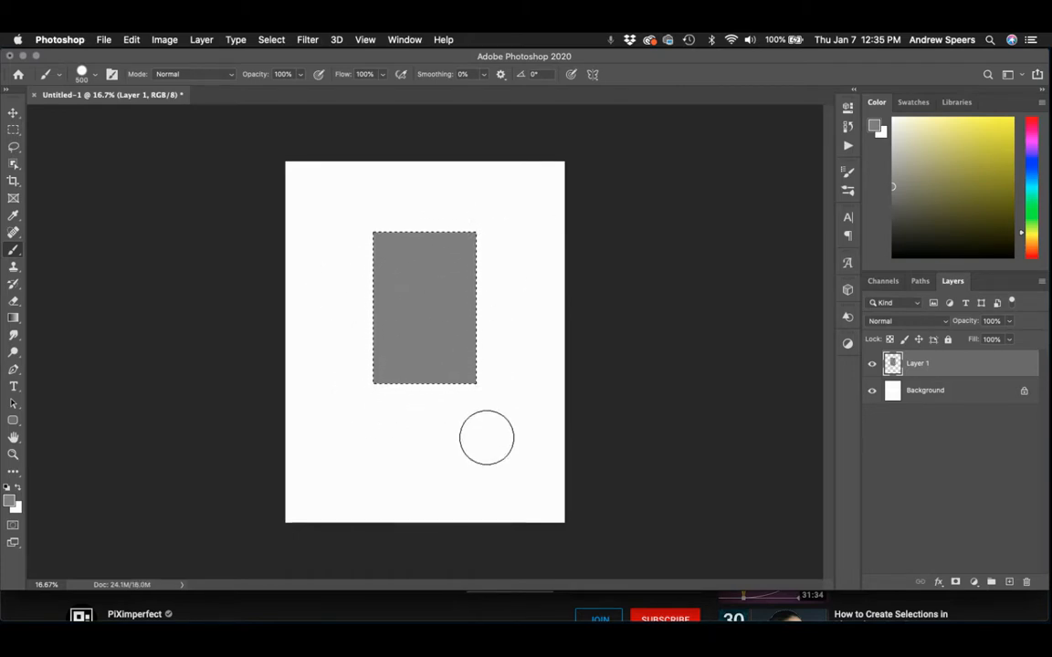
{"action": "left_click", "coordinate": [271, 41]}
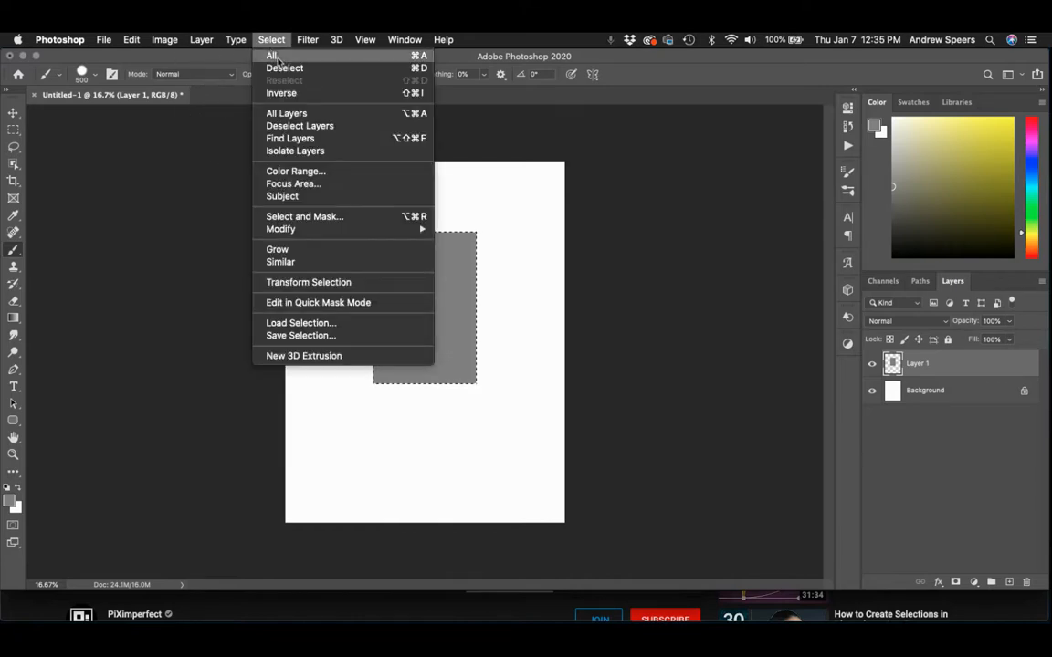
{"action": "left_click", "coordinate": [288, 70]}
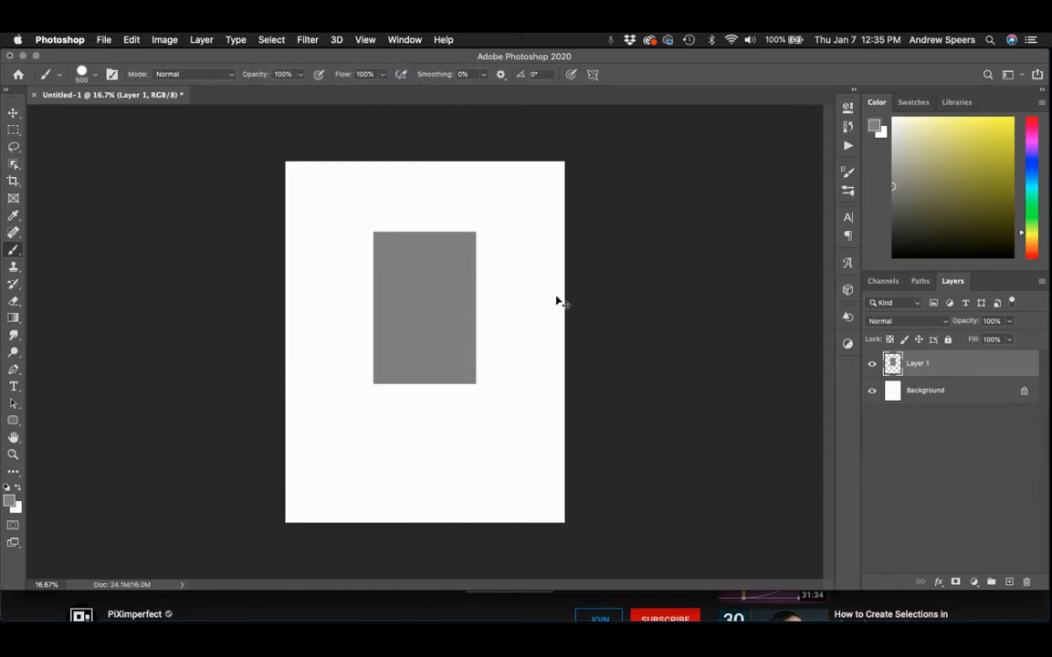
Remove the layer holding the grey rectangle and clear the rectangular selection, leaving only the blank Background.
{"action": "key", "text": "super+shift+d"}
{"action": "key", "text": "Delete"}
{"action": "key", "text": "super+z"}
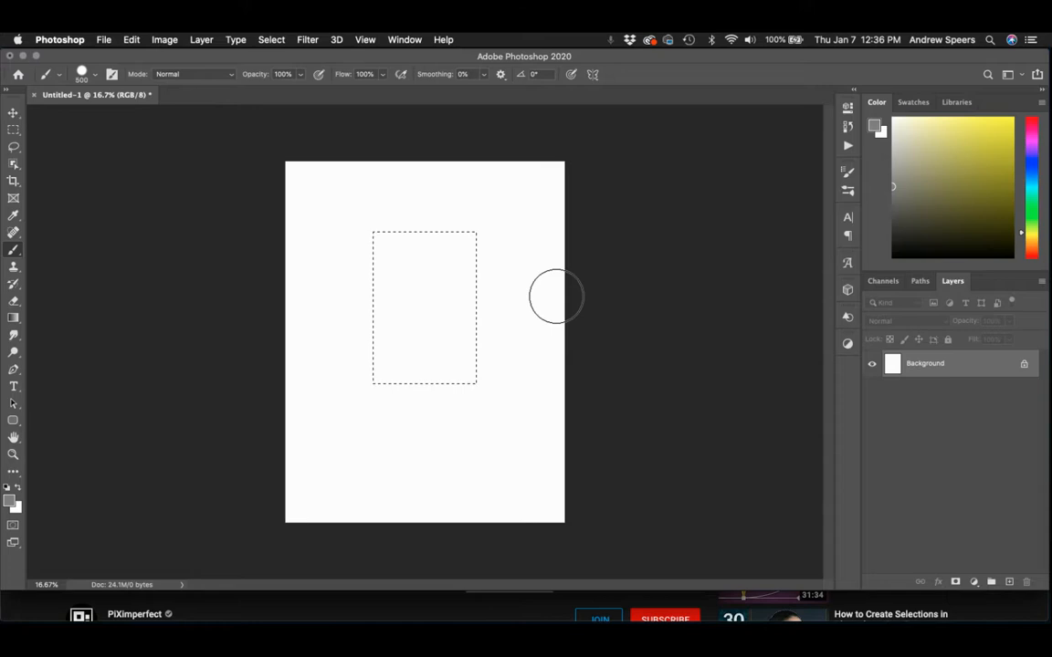
{"action": "key", "text": "super+d"}
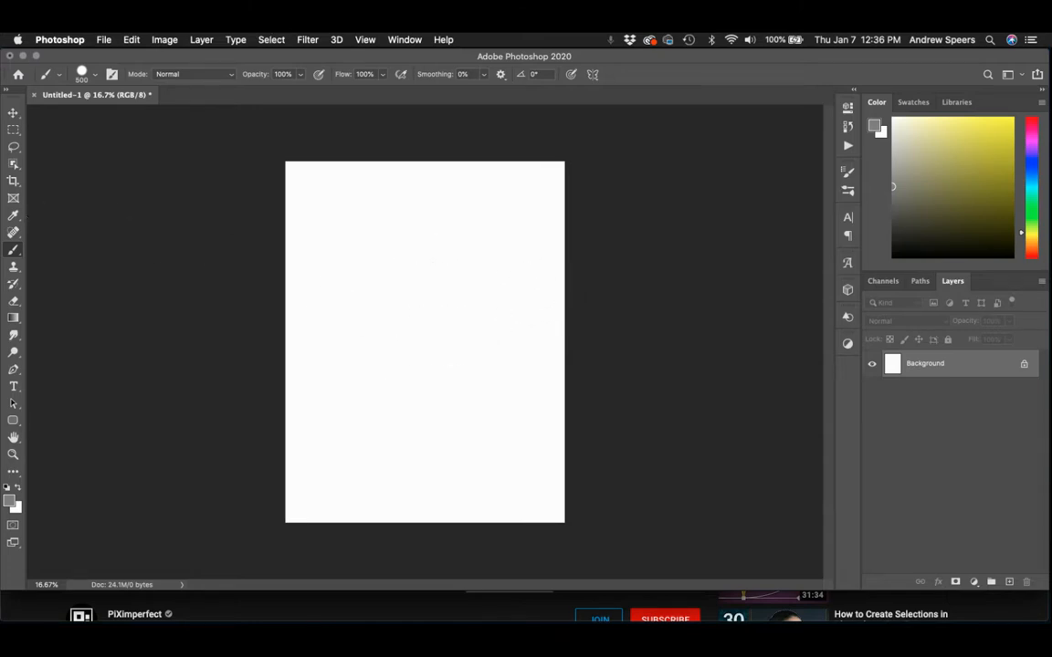
Draw several rectangular marquee selections in New Selection mode, each replacing the previous one, and clear the last.
{"action": "left_click", "coordinate": [14, 132]}
{"action": "left_click", "coordinate": [13, 131]}
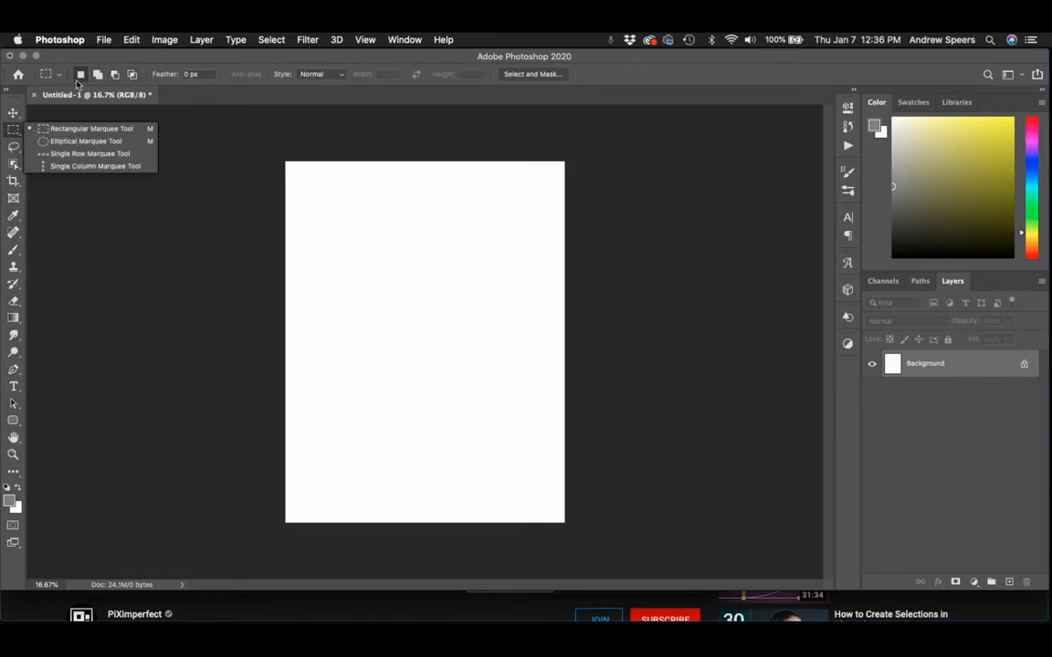
{"action": "left_click", "coordinate": [14, 129]}
{"action": "left_click", "coordinate": [13, 150]}
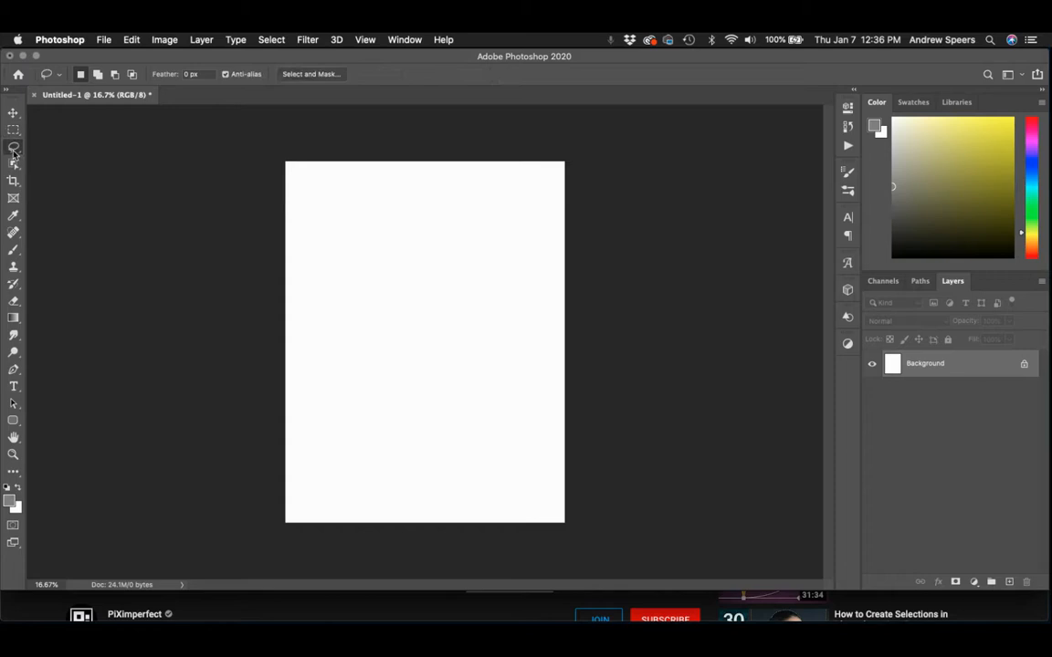
{"action": "left_click", "coordinate": [14, 130]}
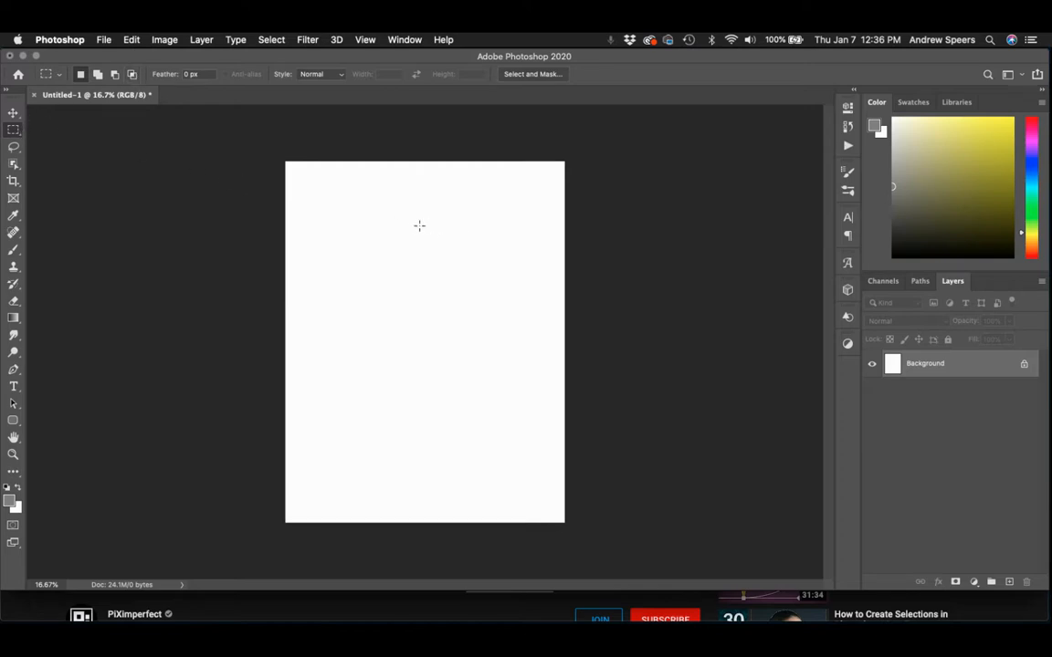
{"action": "left_click_drag", "start_coordinate": [369, 239], "coordinate": [462, 387]}
{"action": "left_click_drag", "start_coordinate": [342, 214], "coordinate": [449, 350]}
{"action": "left_click_drag", "start_coordinate": [402, 190], "coordinate": [493, 324]}
{"action": "left_click_drag", "start_coordinate": [384, 293], "coordinate": [448, 374]}
{"action": "mouse_move", "coordinate": [348, 338]}
{"action": "left_mouse_down"}
{"action": "mouse_move", "coordinate": [404, 402]}
{"action": "mouse_move", "coordinate": [430, 392]}
{"action": "left_mouse_up"}
{"action": "mouse_move", "coordinate": [360, 336]}
{"action": "left_mouse_down"}
{"action": "mouse_move", "coordinate": [432, 399]}
{"action": "mouse_move", "coordinate": [453, 355]}
{"action": "left_mouse_up"}
{"action": "left_click", "coordinate": [319, 225]}
Build a robot's head, torso and two legs as one combined selection from rectangles in Add to Selection mode.
{"action": "left_click", "coordinate": [98, 76]}
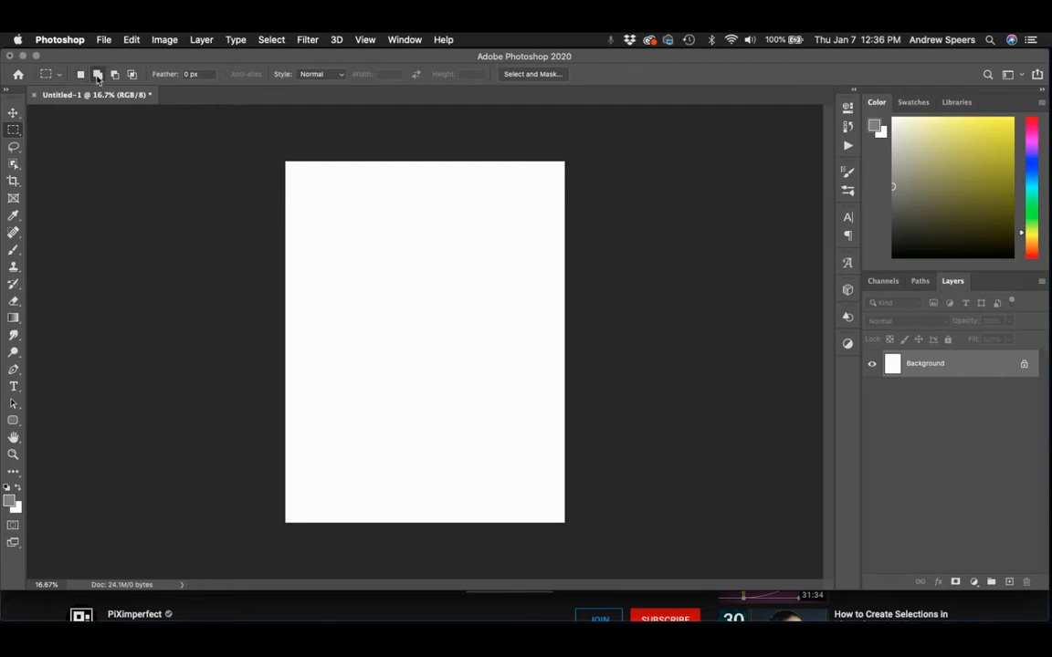
{"action": "left_click_drag", "start_coordinate": [384, 217], "coordinate": [441, 283]}
{"action": "left_click_drag", "start_coordinate": [364, 280], "coordinate": [457, 404]}
{"action": "left_click_drag", "start_coordinate": [368, 402], "coordinate": [391, 499]}
{"action": "left_click_drag", "start_coordinate": [433, 400], "coordinate": [453, 494]}
Add an arm on each side of the robot selection, using a short shoulder rectangle and a long downward rectangle.
{"action": "left_click_drag", "start_coordinate": [336, 289], "coordinate": [380, 305]}
{"action": "left_click_drag", "start_coordinate": [448, 290], "coordinate": [494, 304]}
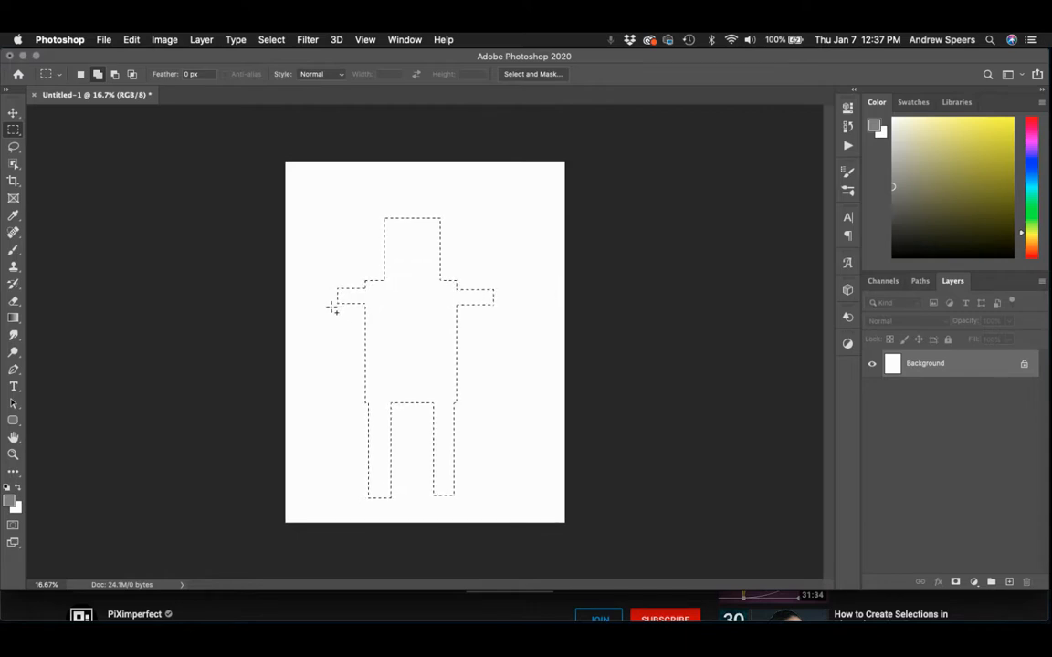
{"action": "left_click_drag", "start_coordinate": [352, 381], "coordinate": [355, 388]}
{"action": "left_click_drag", "start_coordinate": [473, 303], "coordinate": [494, 395]}
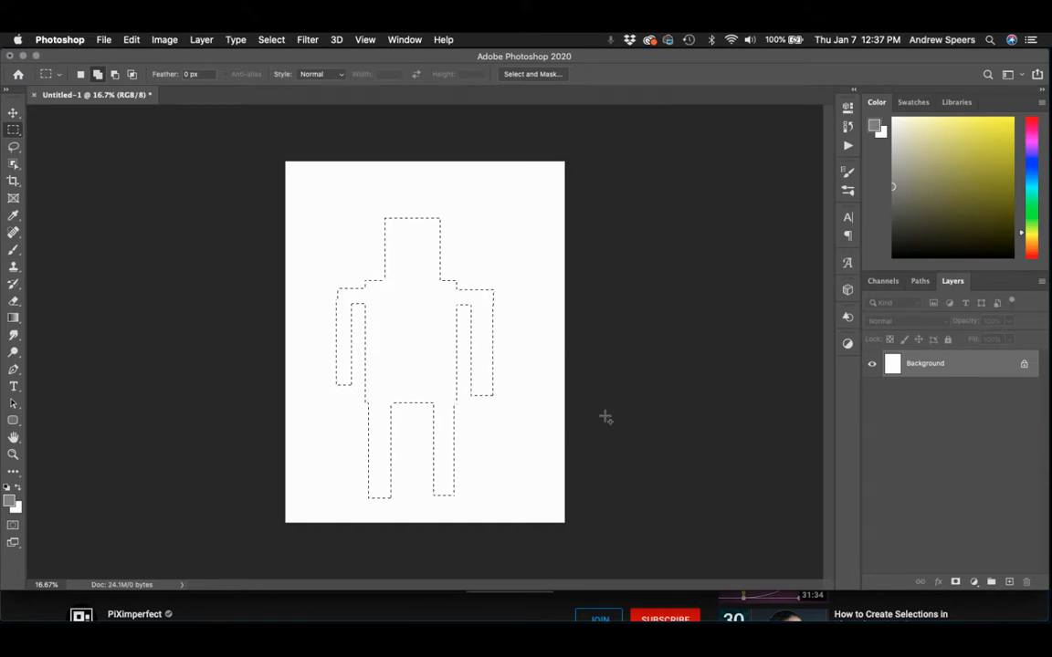
Subtract two square eyes and three chest squares from the robot selection, and intersect it with a large rectangle trimming one arm and the feet.
{"action": "left_click", "coordinate": [115, 74]}
{"action": "left_click", "coordinate": [131, 74]}
{"action": "left_click_drag", "start_coordinate": [324, 203], "coordinate": [488, 491]}
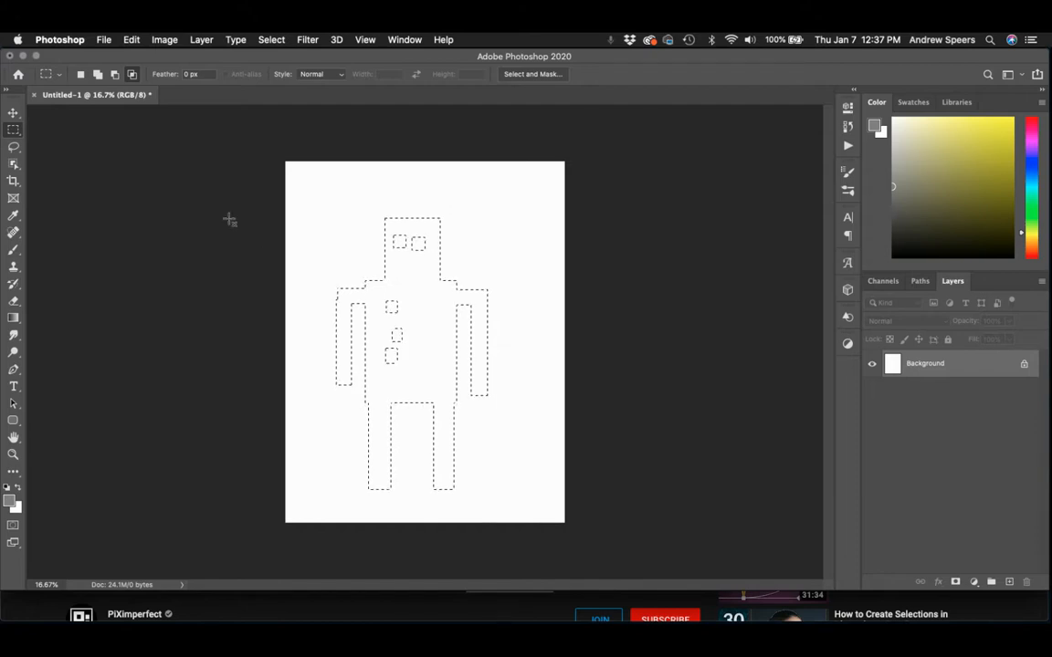
{"action": "left_click", "coordinate": [81, 76]}
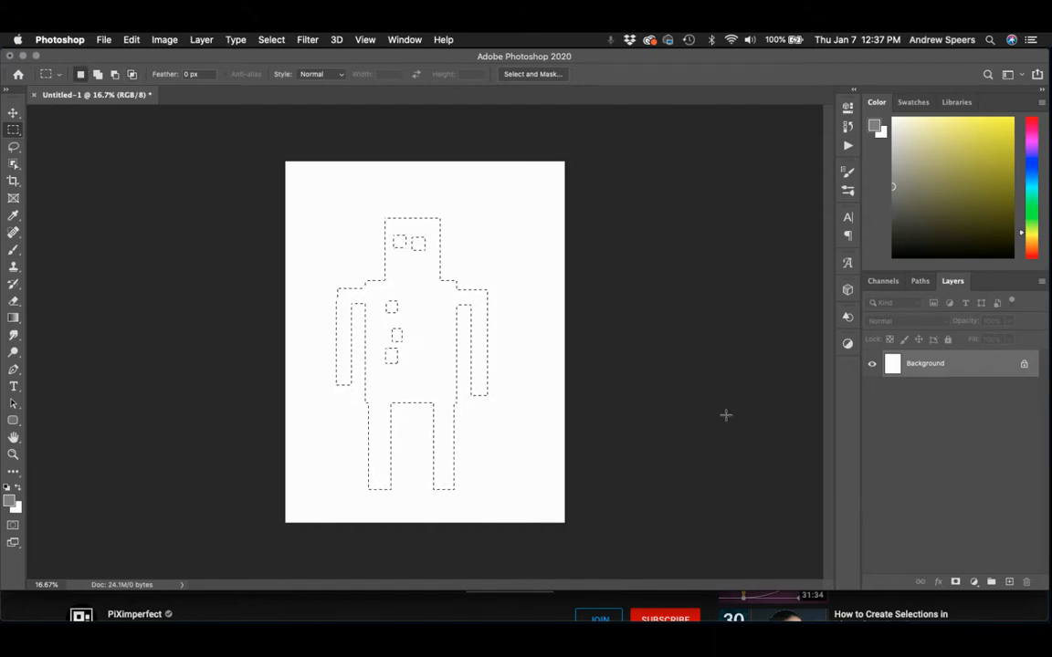
Paint the whole robot selection grey on a new layer with the Brush and deselect it.
{"action": "left_click", "coordinate": [1009, 581]}
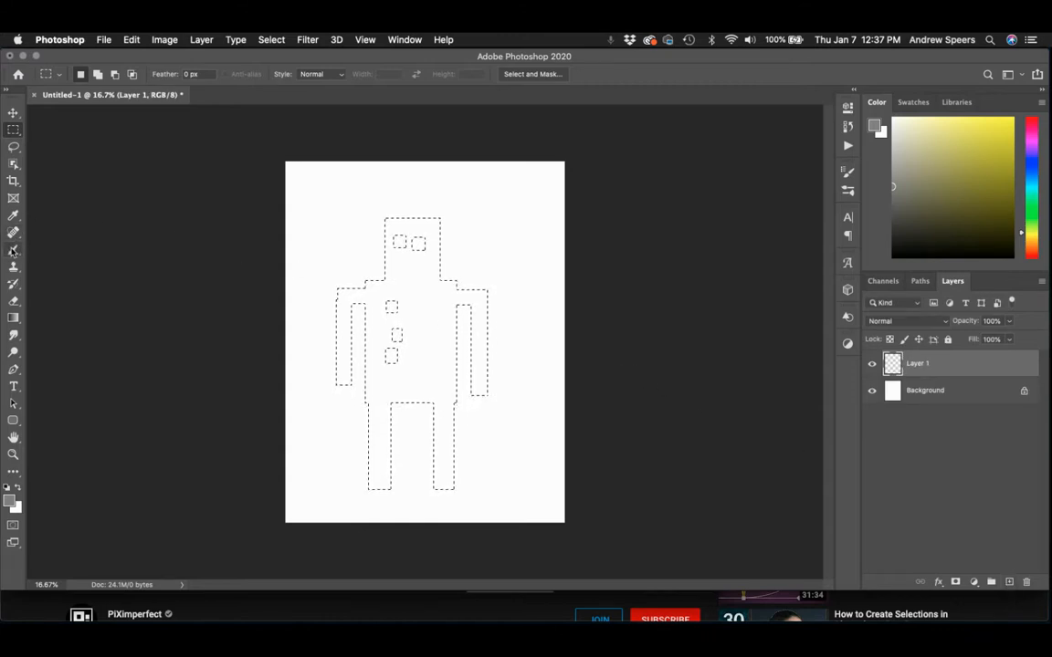
{"action": "key", "text": "b"}
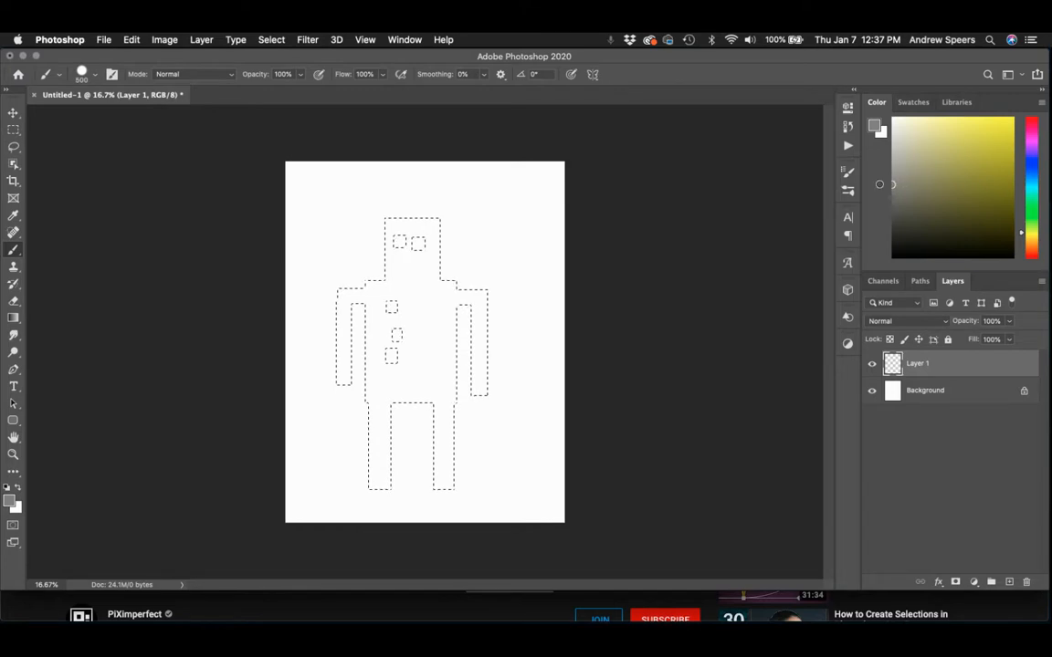
{"action": "mouse_move", "coordinate": [461, 213]}
{"action": "left_mouse_down"}
{"action": "mouse_move", "coordinate": [415, 224]}
{"action": "mouse_move", "coordinate": [319, 352]}
{"action": "mouse_move", "coordinate": [353, 328]}
{"action": "mouse_move", "coordinate": [423, 324]}
{"action": "mouse_move", "coordinate": [476, 258]}
{"action": "mouse_move", "coordinate": [387, 453]}
{"action": "mouse_move", "coordinate": [519, 321]}
{"action": "mouse_move", "coordinate": [441, 479]}
{"action": "left_mouse_up"}
{"action": "left_click_drag", "start_coordinate": [385, 247], "coordinate": [488, 230]}
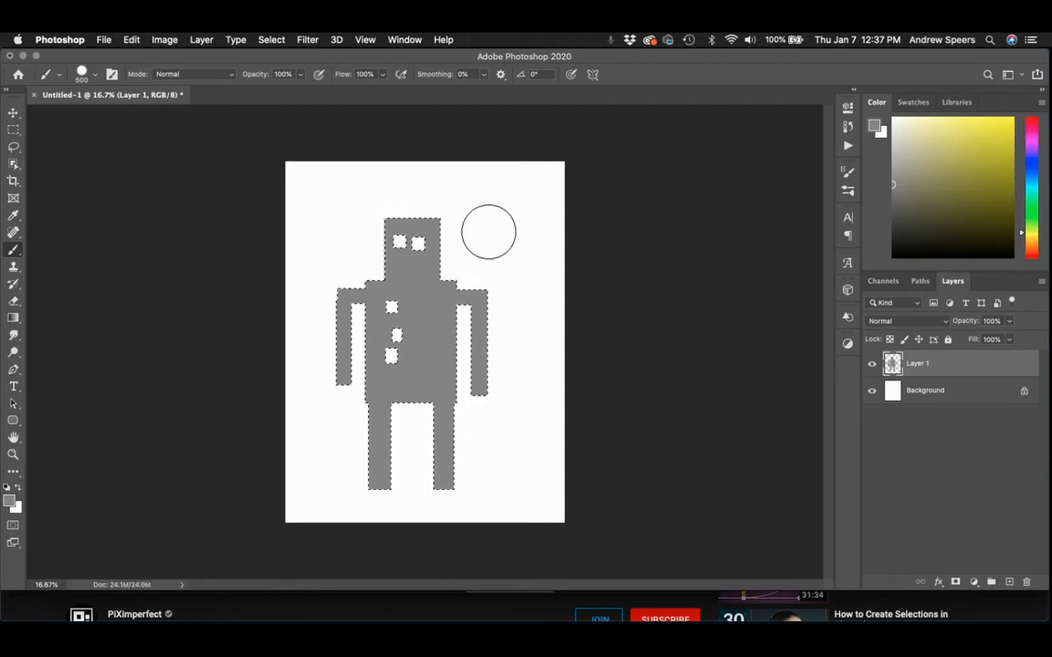
{"action": "key", "text": "super+d"}
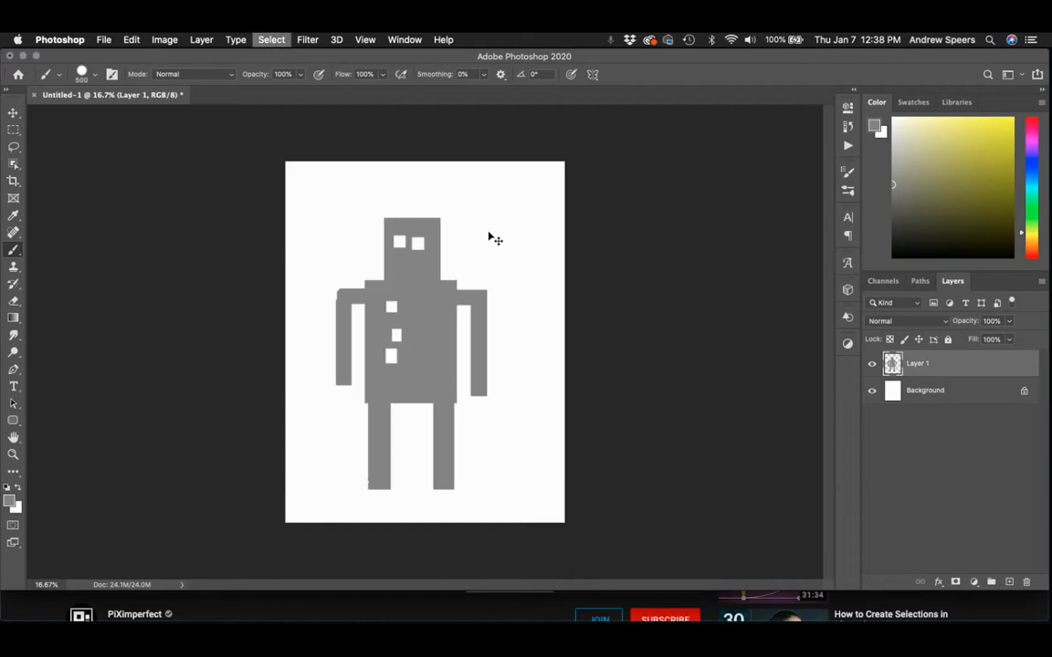
On a new layer, form a crescent-shaped selection over the robot's head by subtracting one ellipse from another.
{"action": "left_click", "coordinate": [166, 40]}
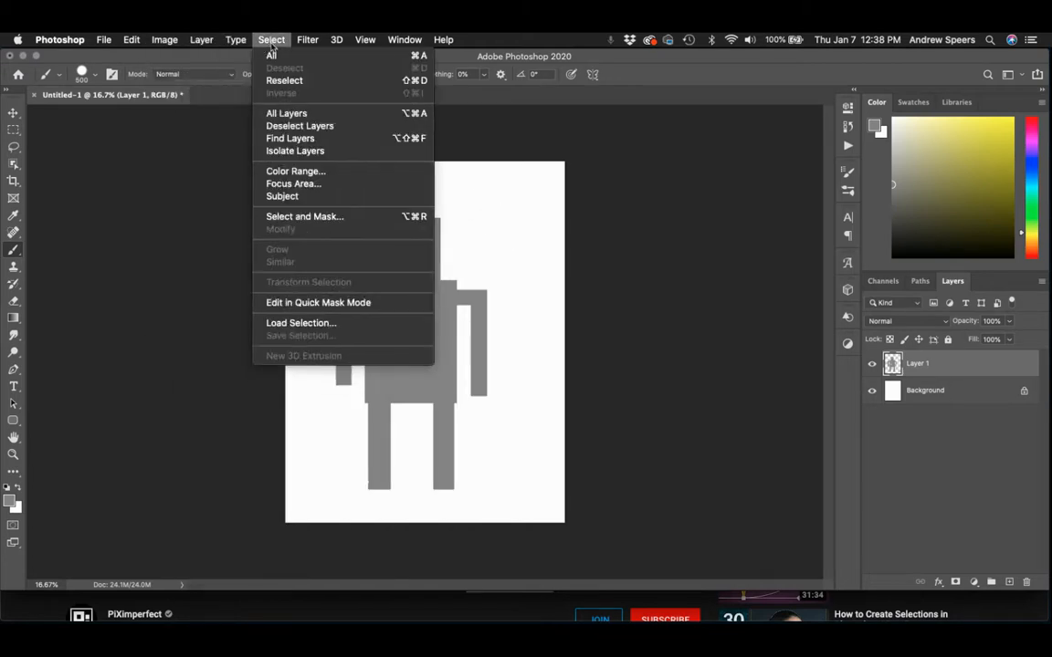
{"action": "left_click", "coordinate": [566, 270]}
{"action": "key", "text": "super+alt+shift+n"}
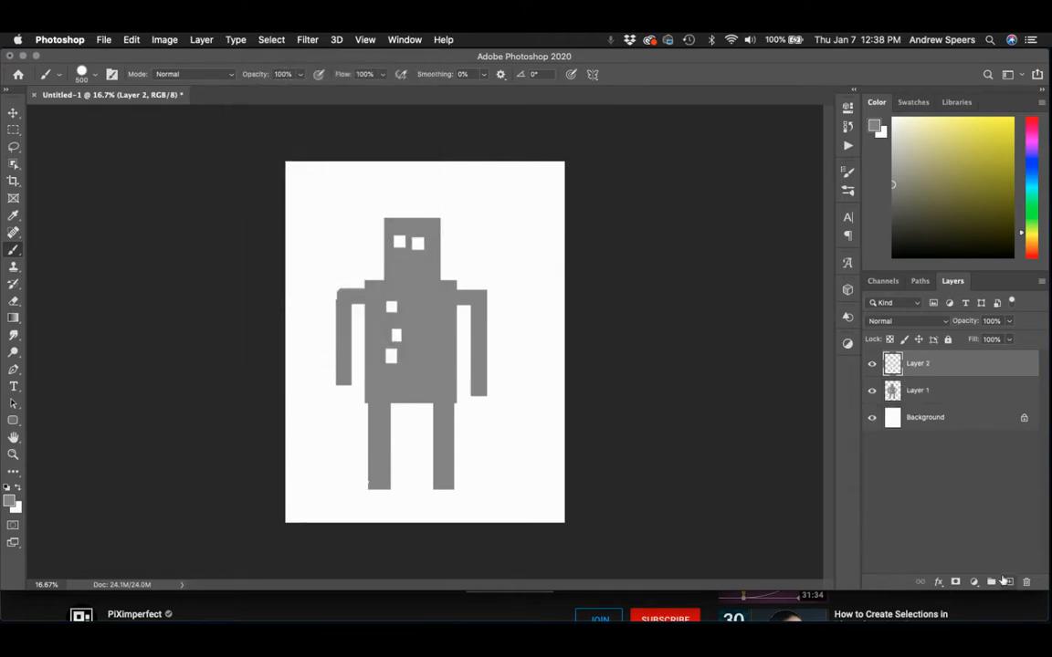
{"action": "left_click", "coordinate": [13, 129]}
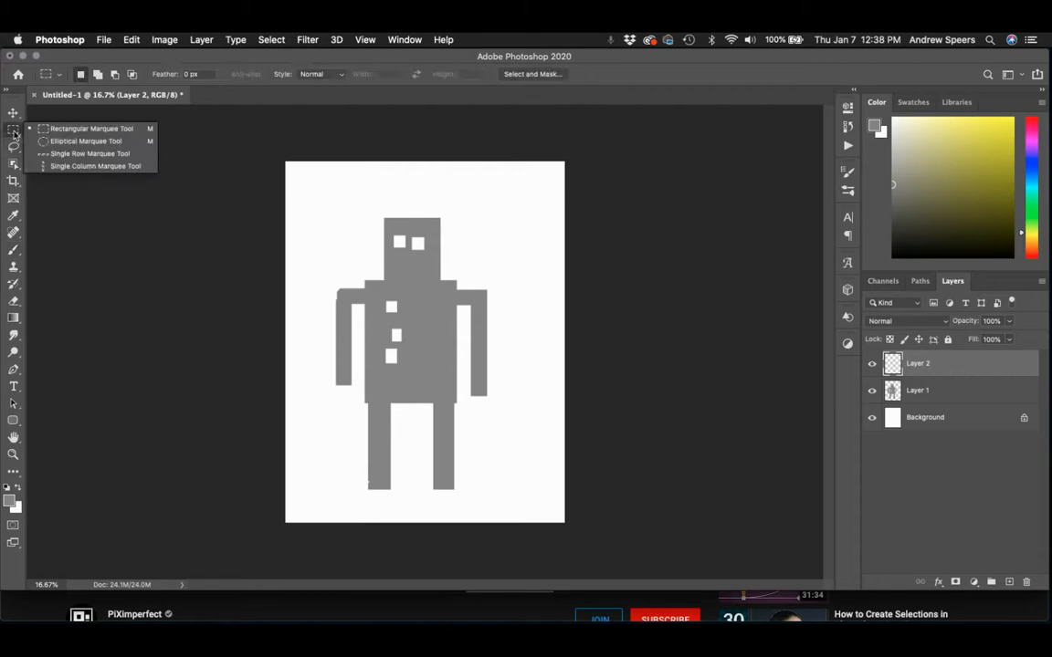
{"action": "left_click", "coordinate": [52, 142]}
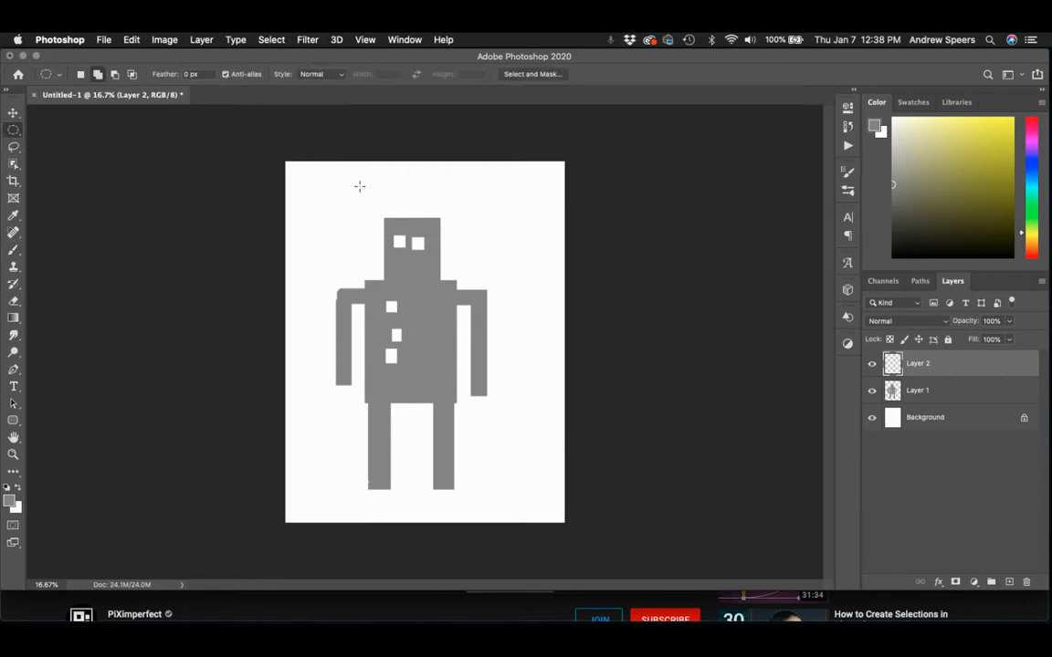
{"action": "left_click_drag", "start_coordinate": [367, 188], "coordinate": [458, 271]}
{"action": "left_click", "coordinate": [114, 74]}
{"action": "left_click_drag", "start_coordinate": [461, 290], "coordinate": [365, 225]}
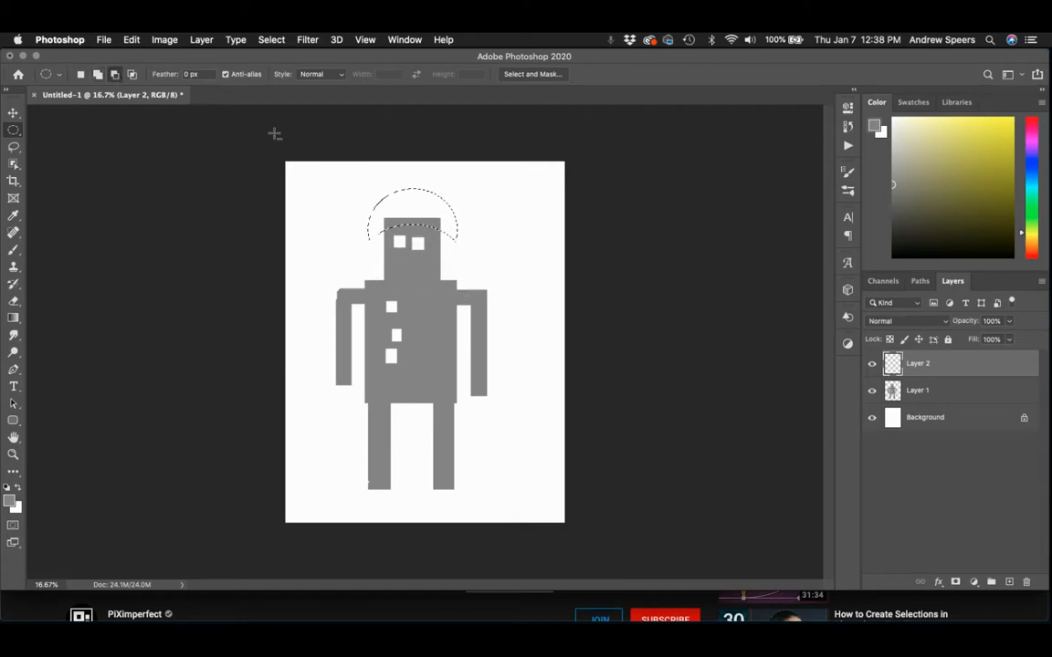
Add two round ears to the crescent selection with the Elliptical Marquee, one on each side.
{"action": "left_click", "coordinate": [98, 74]}
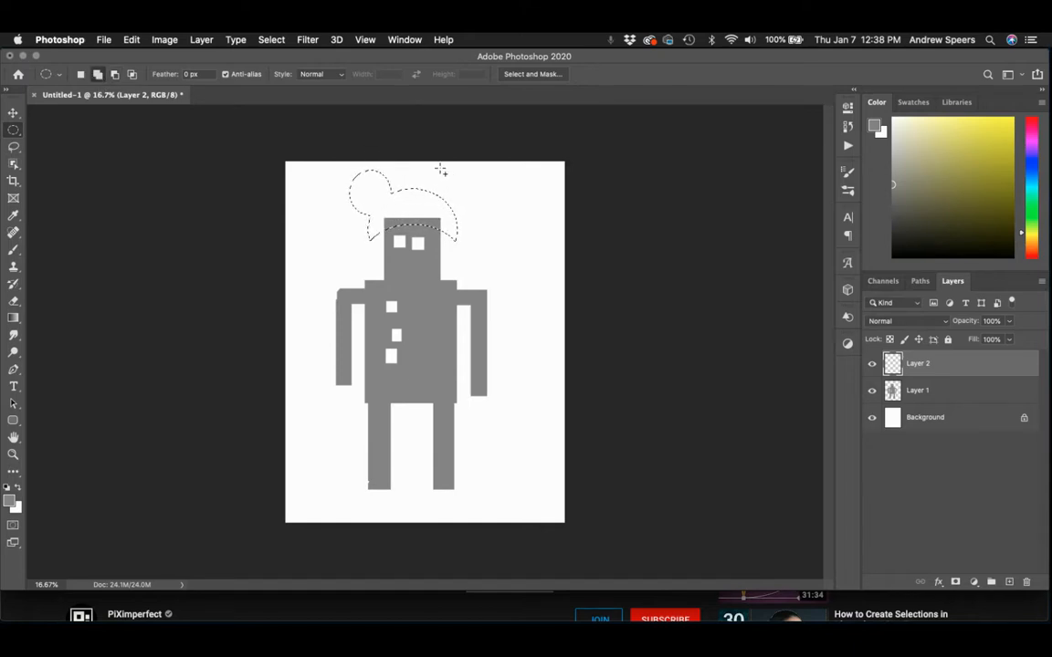
{"action": "left_click_drag", "start_coordinate": [452, 205], "coordinate": [482, 216]}
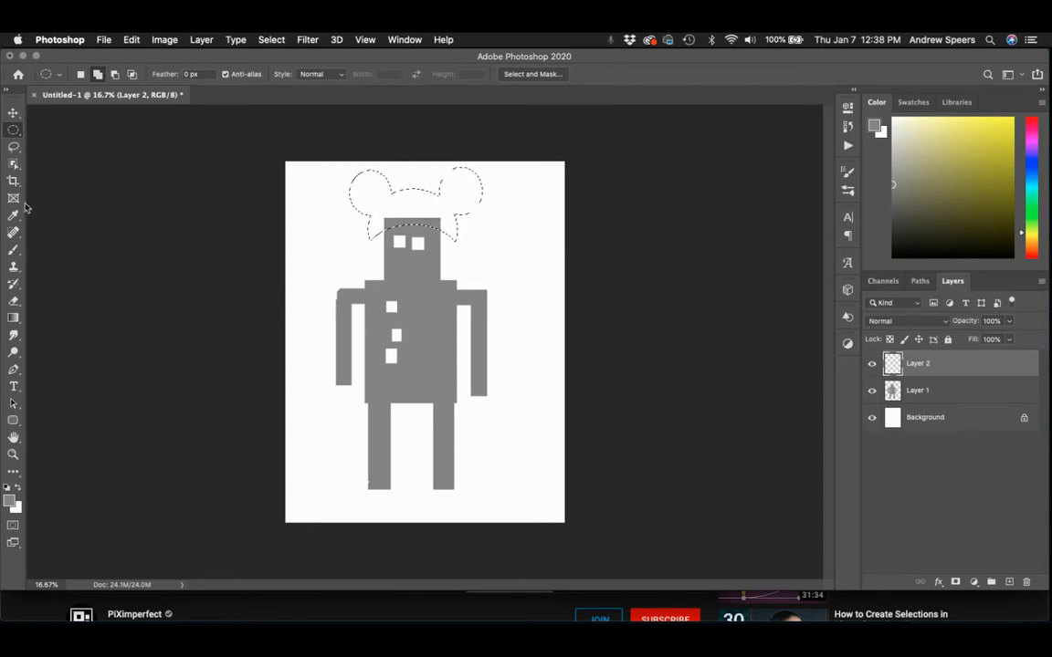
Add a tall rectangle to the selection, running from the crescent's left end down to the robot's chest.
{"action": "left_click", "coordinate": [13, 129]}
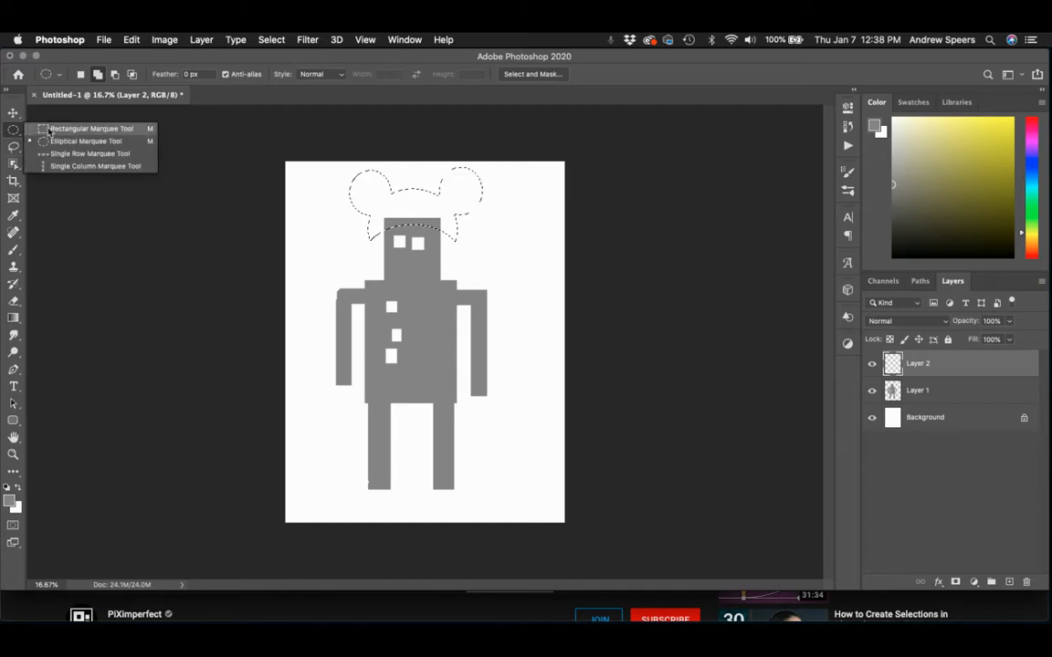
{"action": "left_click", "coordinate": [87, 129]}
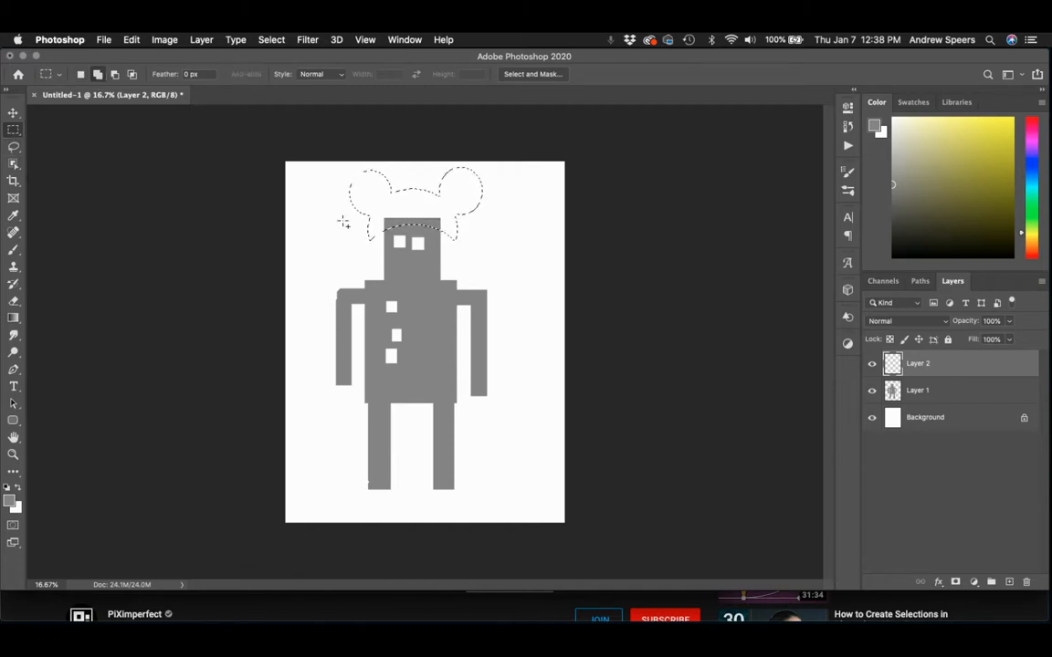
{"action": "left_click_drag", "start_coordinate": [370, 225], "coordinate": [401, 327]}
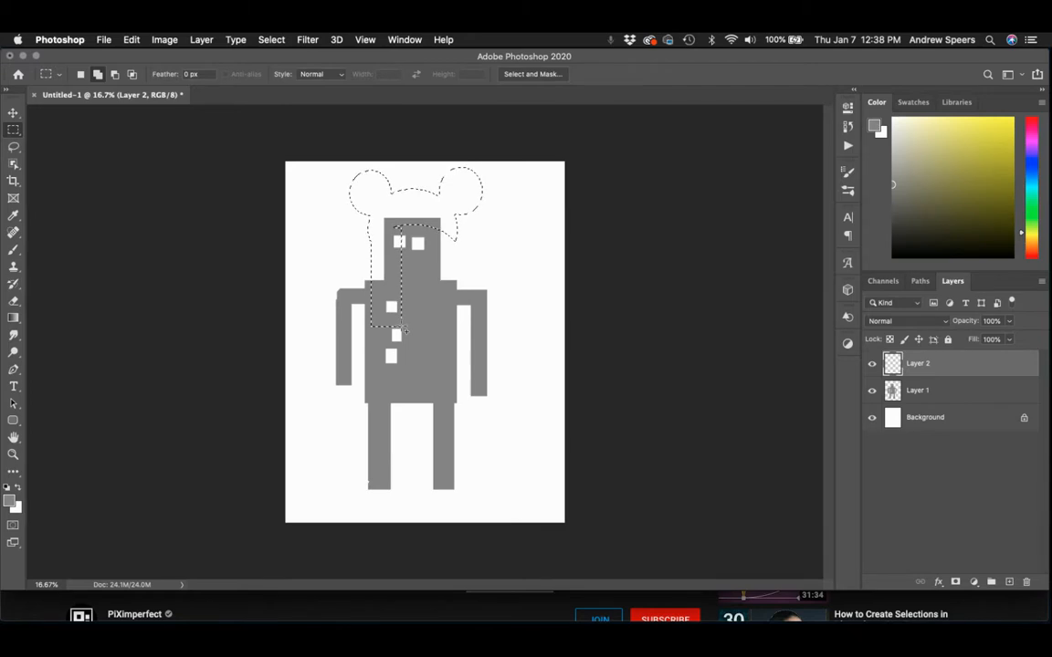
Undo the added rectangle, paint the eared crescent selection black with the Brush, and deselect it.
{"action": "key", "text": "super+z"}
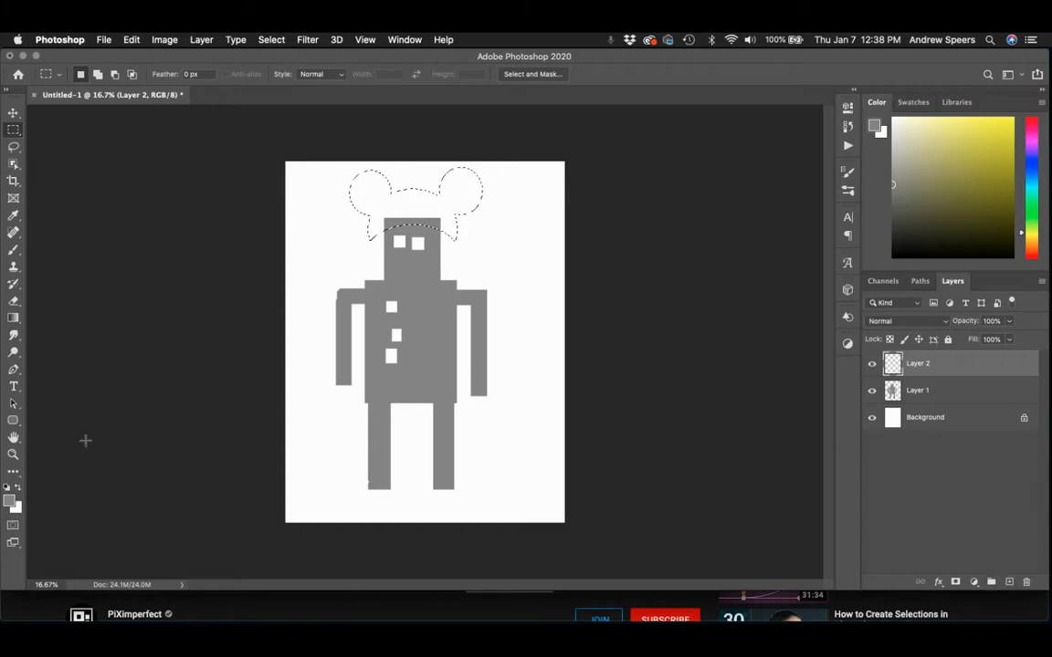
{"action": "left_click", "coordinate": [14, 248]}
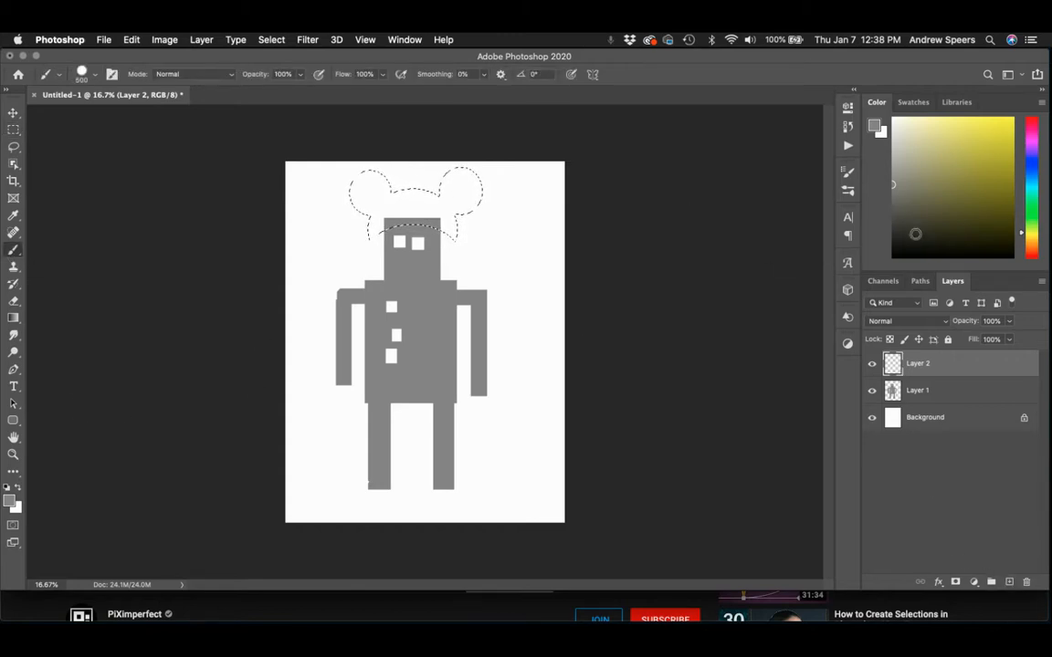
{"action": "key", "text": "d"}
{"action": "left_click_drag", "start_coordinate": [564, 248], "coordinate": [474, 212]}
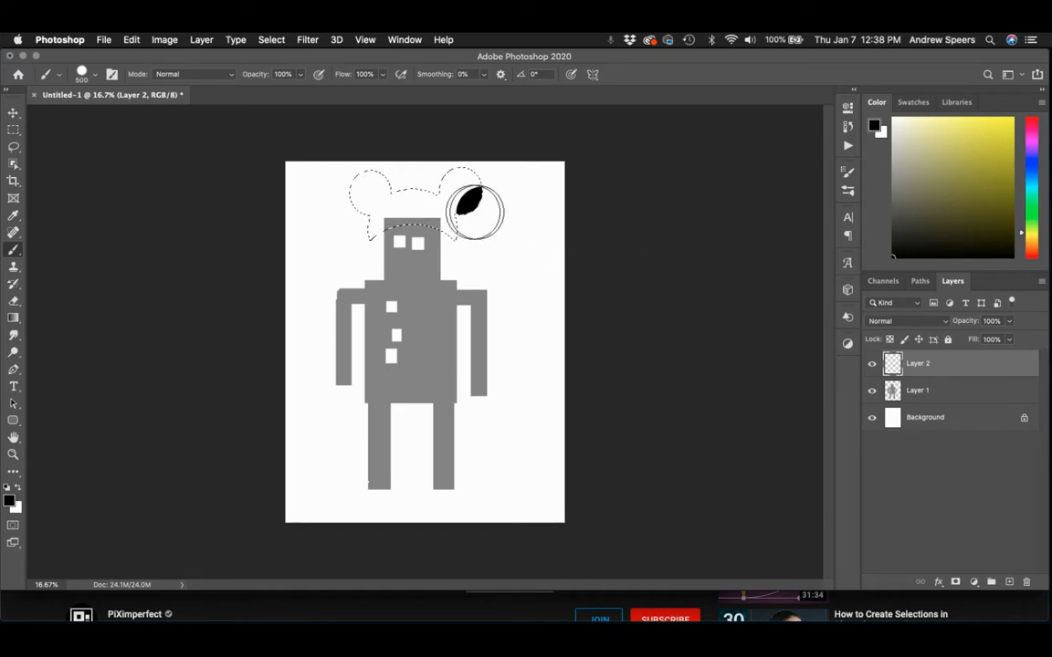
{"action": "key", "text": "super+d"}
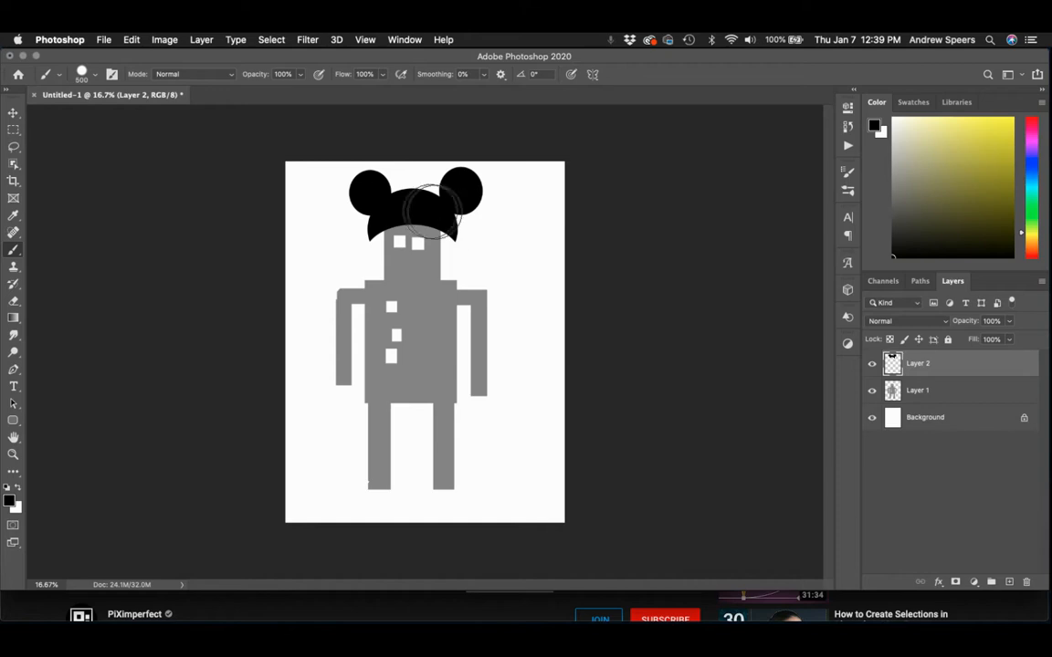
Move the black eared hat over the robot's head and free-transform it to 71.11% scale with a -4.31° rotation.
{"action": "left_click", "coordinate": [13, 112]}
{"action": "mouse_move", "coordinate": [399, 217]}
{"action": "left_mouse_down"}
{"action": "mouse_move", "coordinate": [420, 210]}
{"action": "mouse_move", "coordinate": [398, 218]}
{"action": "mouse_move", "coordinate": [407, 210]}
{"action": "left_mouse_up"}
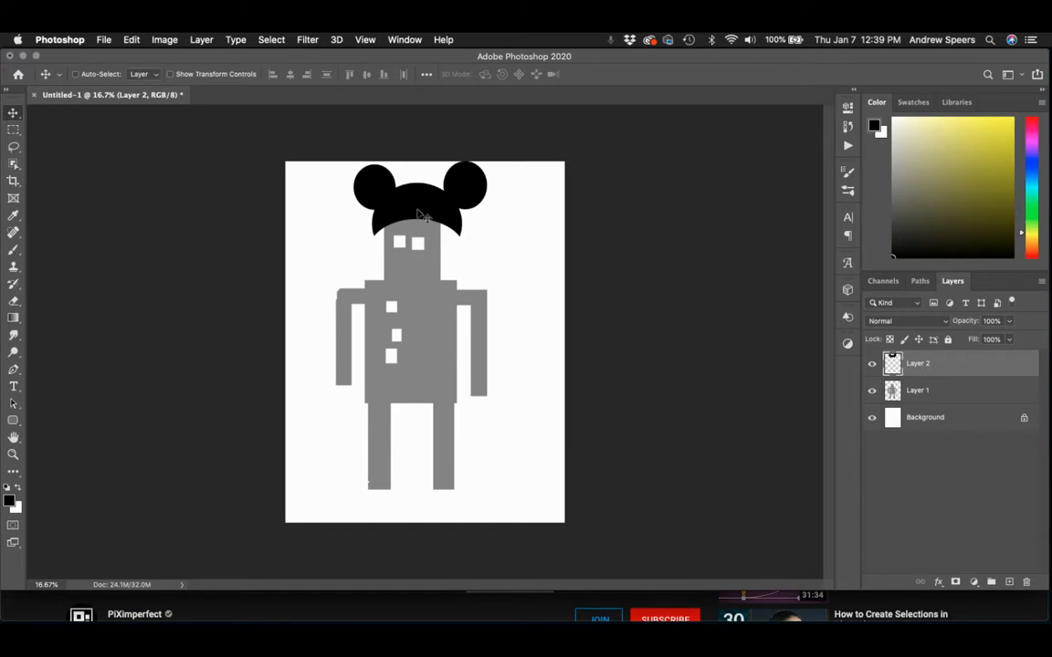
{"action": "key", "text": "super+t"}
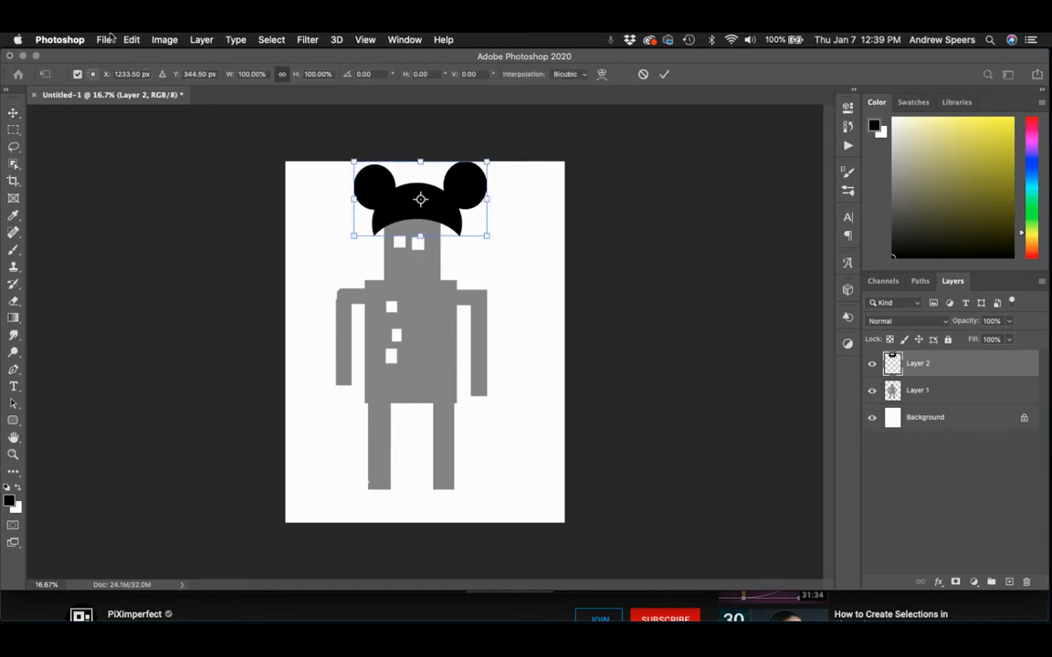
{"action": "left_click", "coordinate": [104, 39]}
{"action": "mouse_move", "coordinate": [137, 42]}
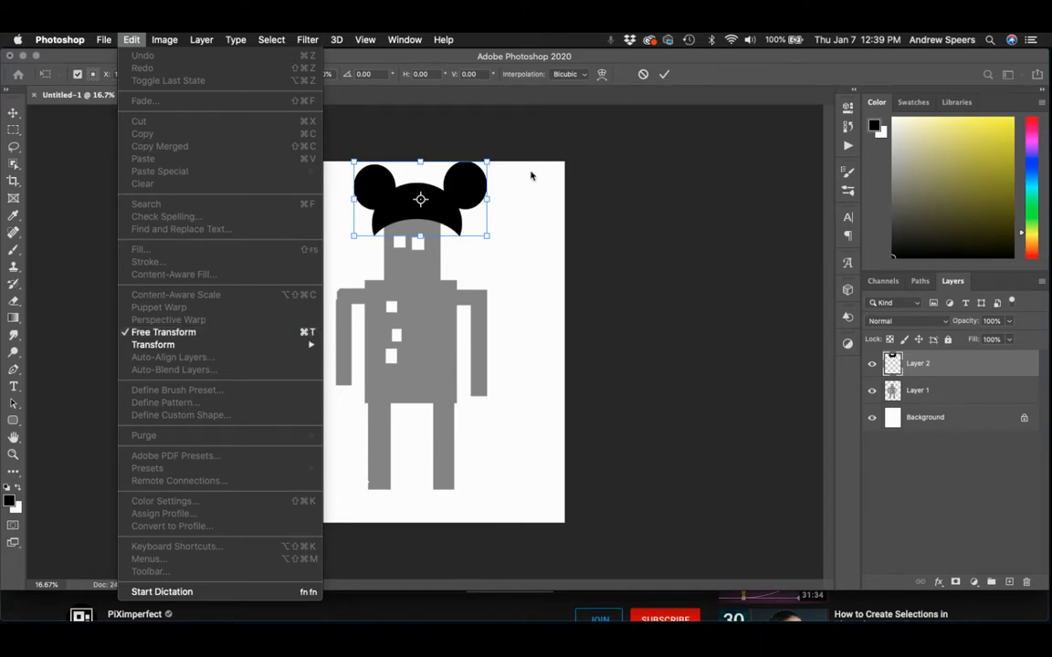
{"action": "left_click", "coordinate": [493, 241]}
{"action": "mouse_move", "coordinate": [489, 237]}
{"action": "left_mouse_down"}
{"action": "mouse_move", "coordinate": [444, 206]}
{"action": "mouse_move", "coordinate": [511, 242]}
{"action": "mouse_move", "coordinate": [451, 214]}
{"action": "mouse_move", "coordinate": [442, 225]}
{"action": "mouse_move", "coordinate": [479, 240]}
{"action": "left_mouse_up"}
{"action": "left_click_drag", "start_coordinate": [365, 236], "coordinate": [369, 232]}
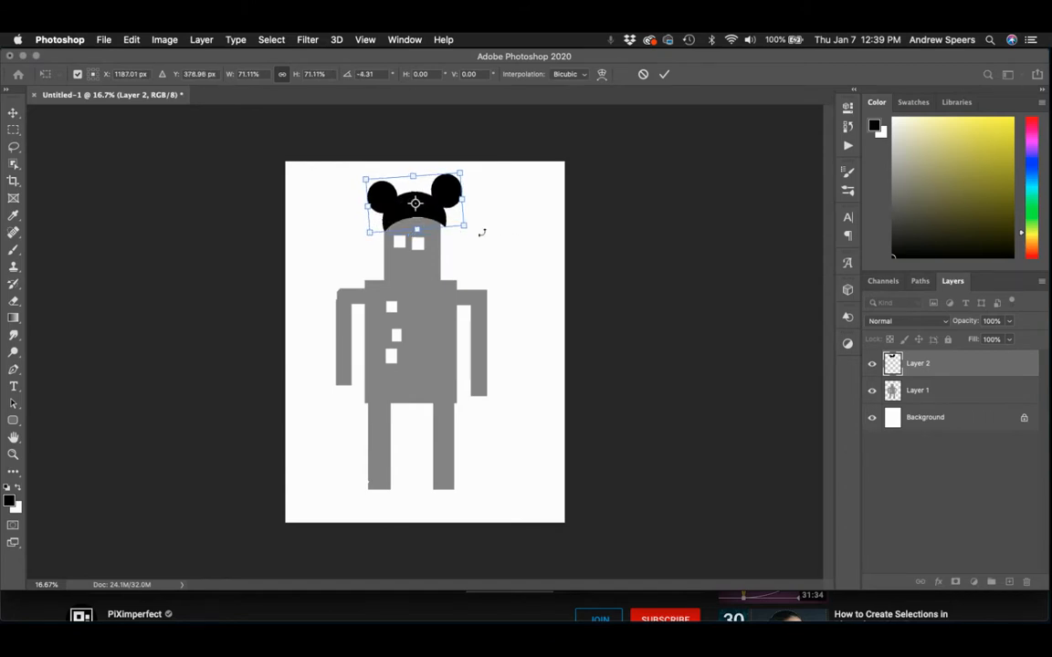
Nudge the transformed hat slightly left and down so it sits on the robot's head, and commit the transform.
{"action": "key", "text": "Left"}
{"action": "key", "text": "Left"}
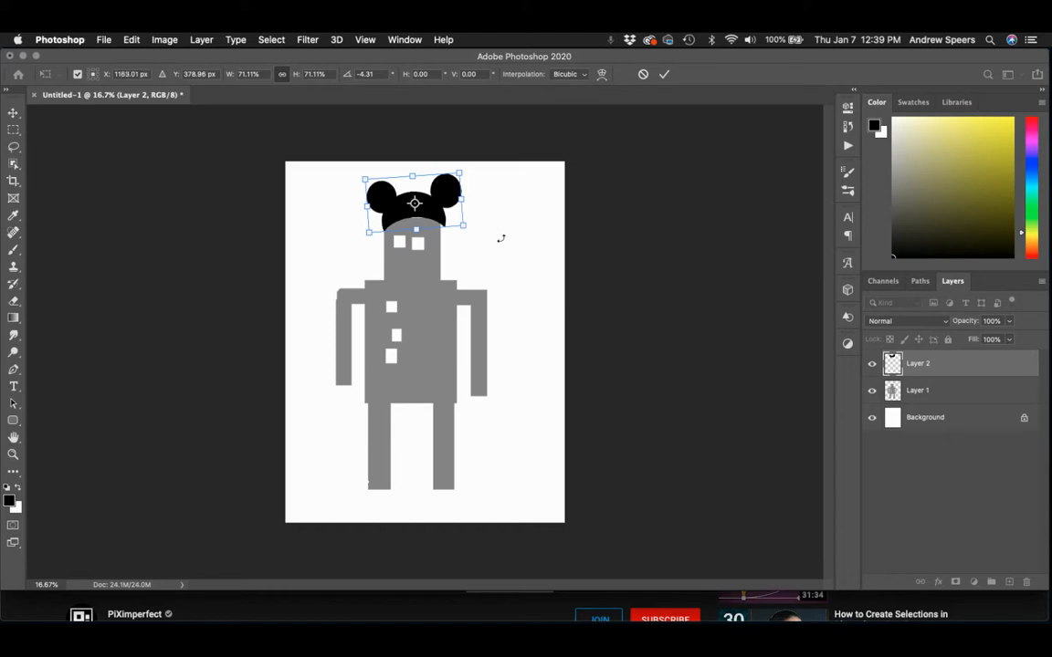
{"action": "key", "text": "Down"}
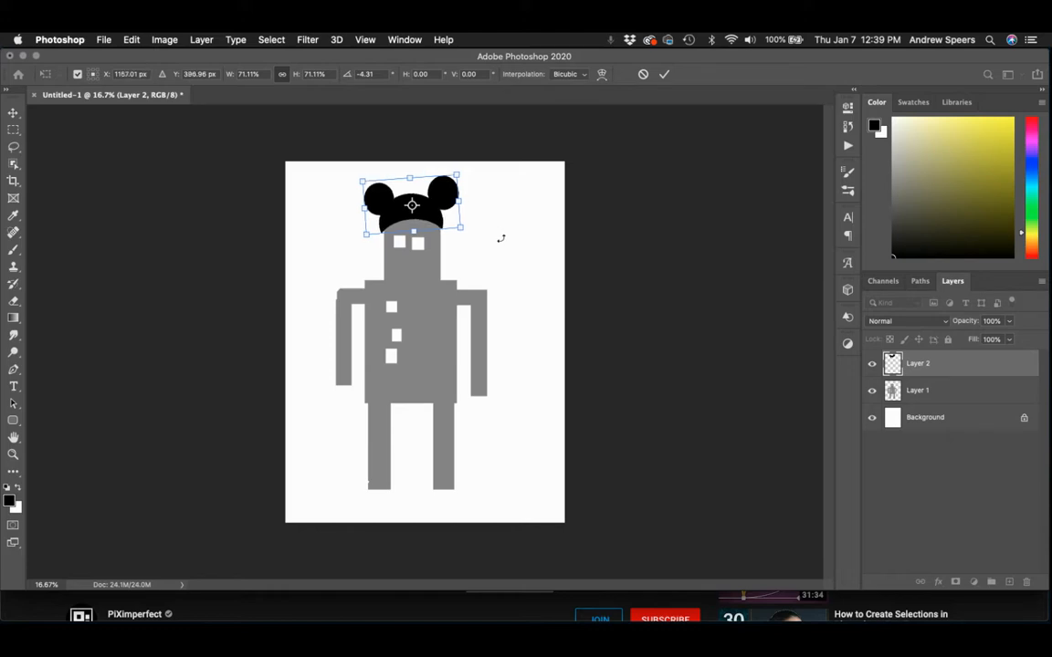
{"action": "left_click_drag", "start_coordinate": [432, 215], "coordinate": [431, 217]}
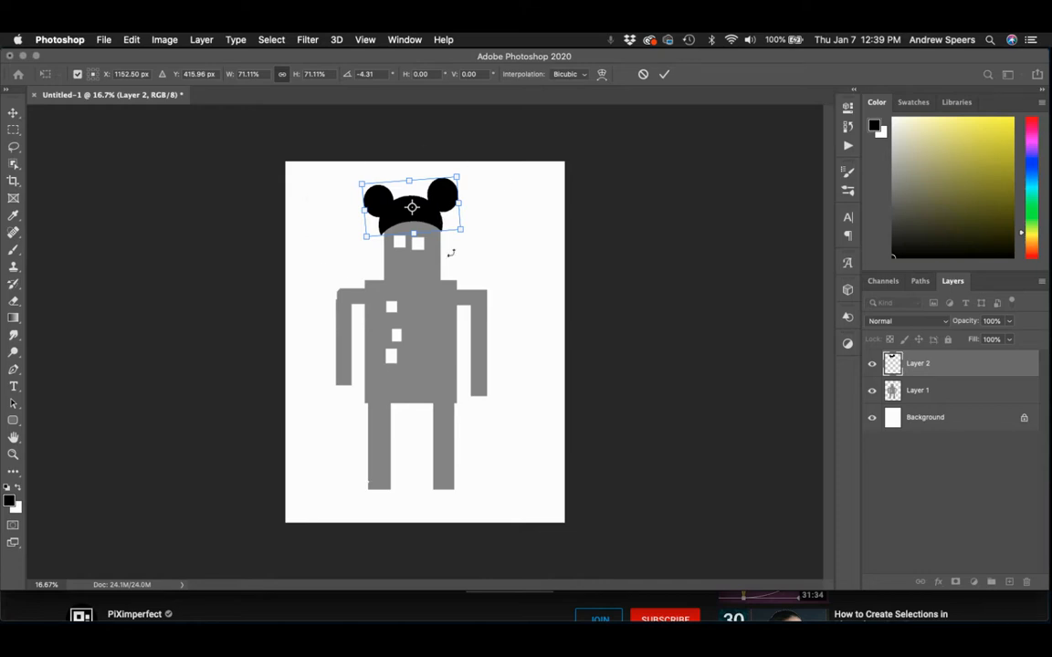
{"action": "left_click", "coordinate": [663, 75]}
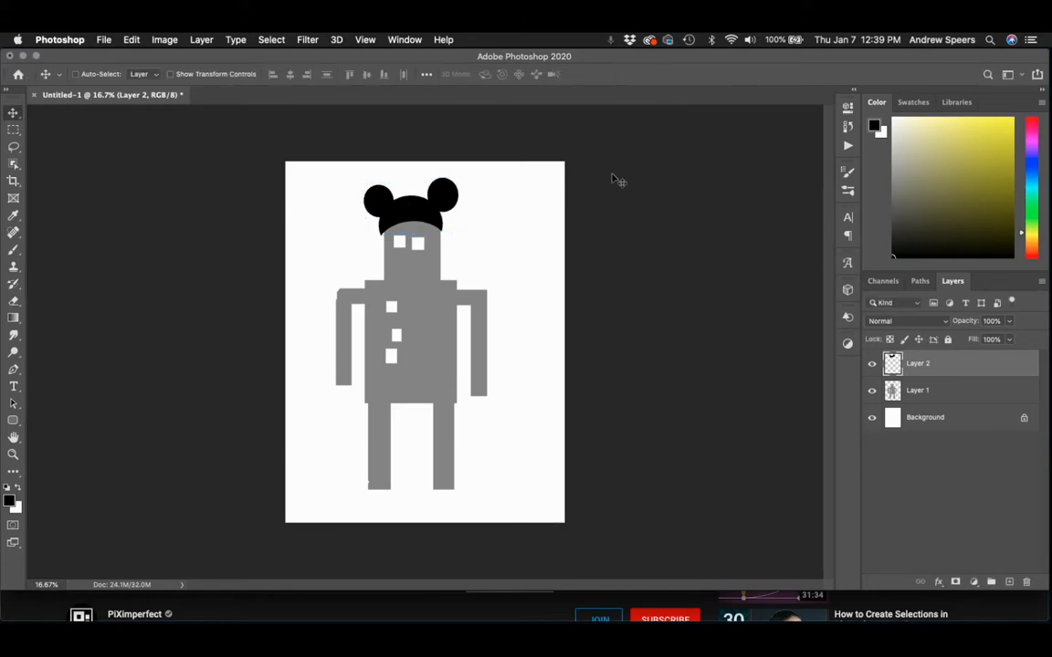
Draw a freehand Lasso selection of a bag hanging from the robot's left-side hand, subtracting a round hole for the handle.
{"action": "left_click", "coordinate": [12, 129]}
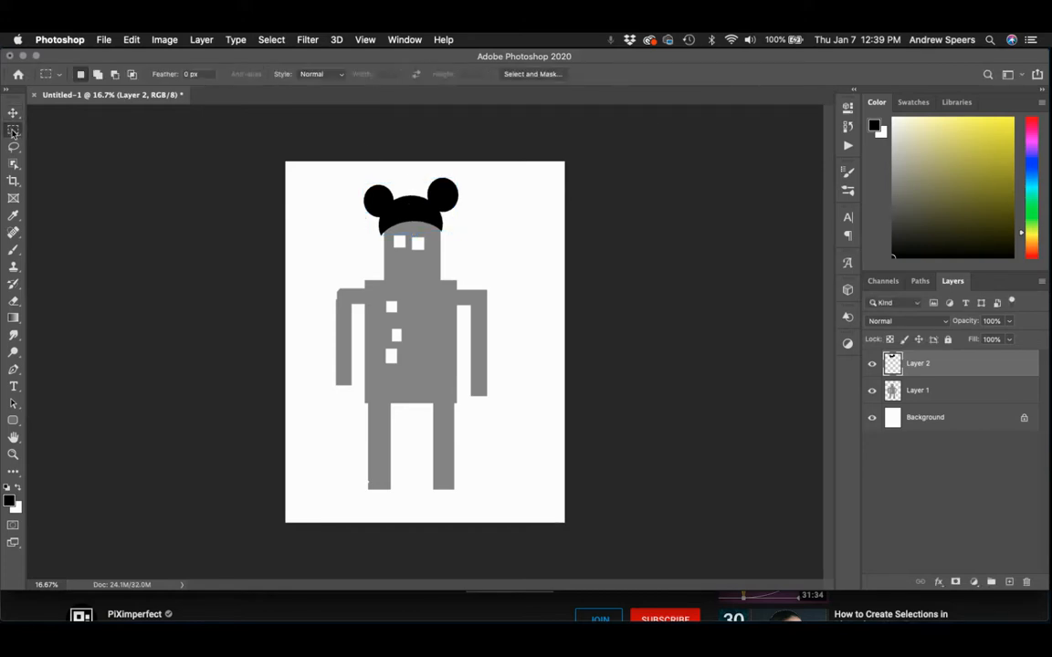
{"action": "left_click", "coordinate": [13, 149]}
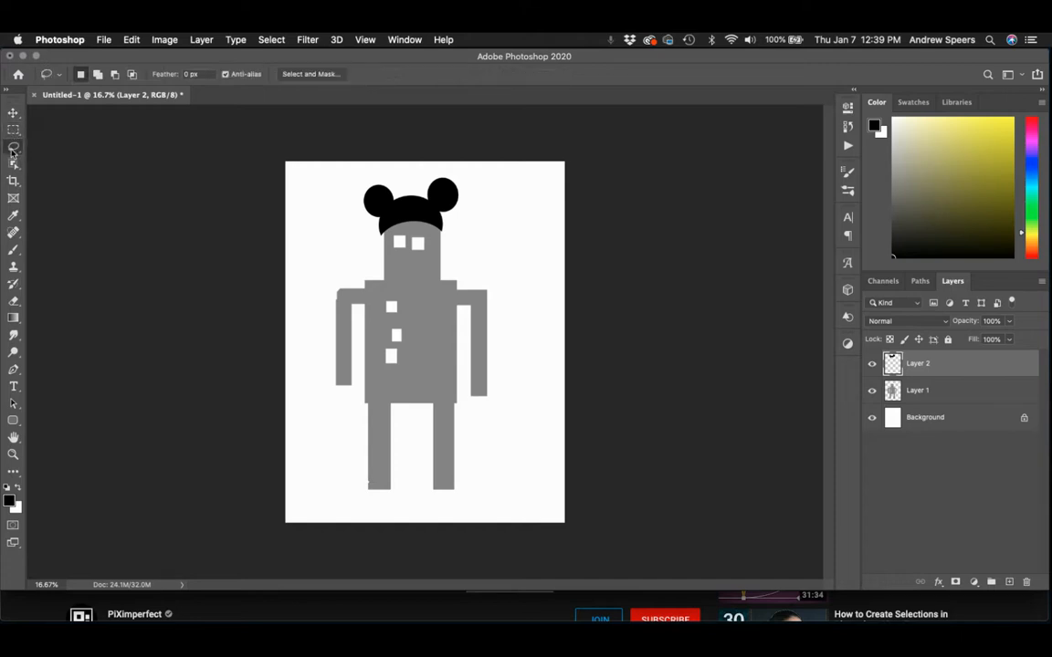
{"action": "left_click", "coordinate": [13, 149]}
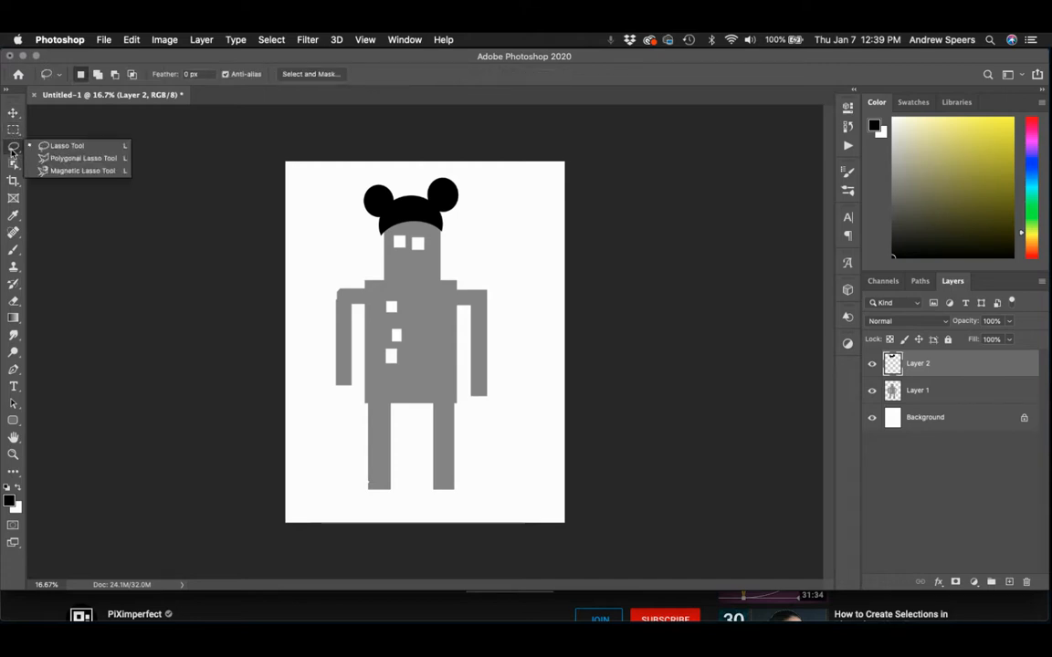
{"action": "left_click", "coordinate": [59, 148]}
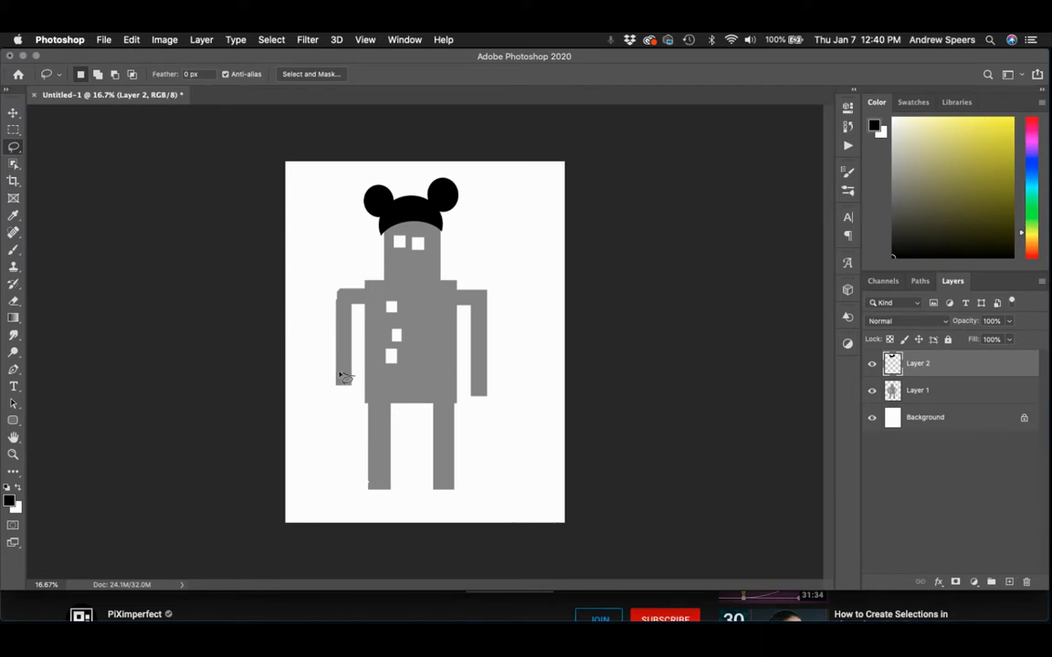
{"action": "mouse_move", "coordinate": [354, 375]}
{"action": "left_mouse_down"}
{"action": "mouse_move", "coordinate": [319, 384]}
{"action": "mouse_move", "coordinate": [313, 453]}
{"action": "mouse_move", "coordinate": [327, 481]}
{"action": "mouse_move", "coordinate": [359, 477]}
{"action": "mouse_move", "coordinate": [364, 404]}
{"action": "mouse_move", "coordinate": [354, 378]}
{"action": "left_mouse_up"}
{"action": "left_click", "coordinate": [114, 74]}
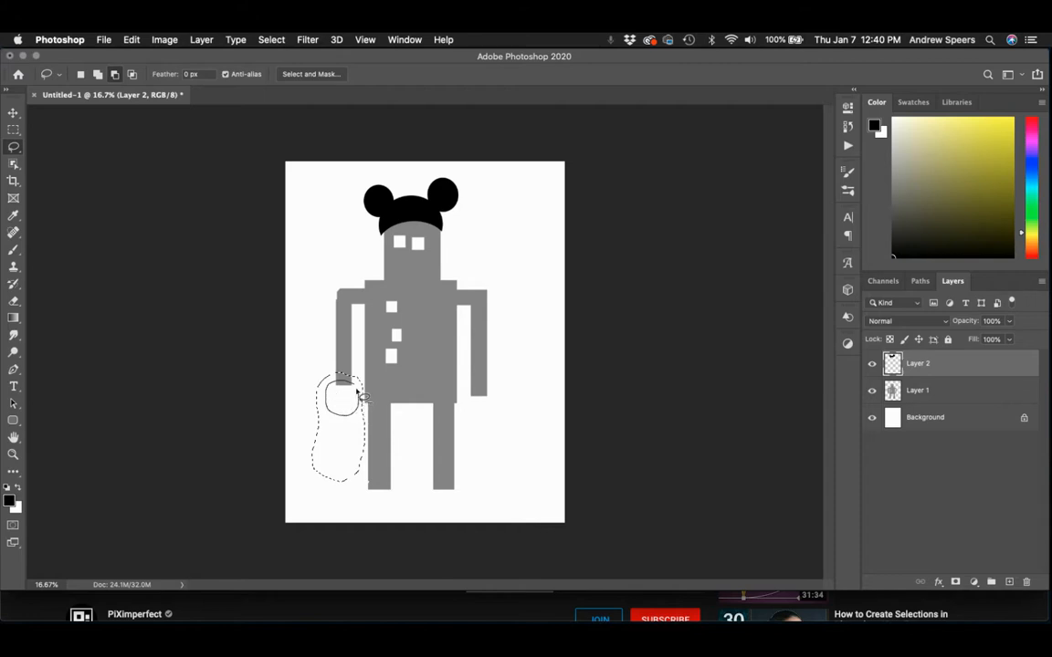
{"action": "left_click_drag", "start_coordinate": [359, 389], "coordinate": [357, 387]}
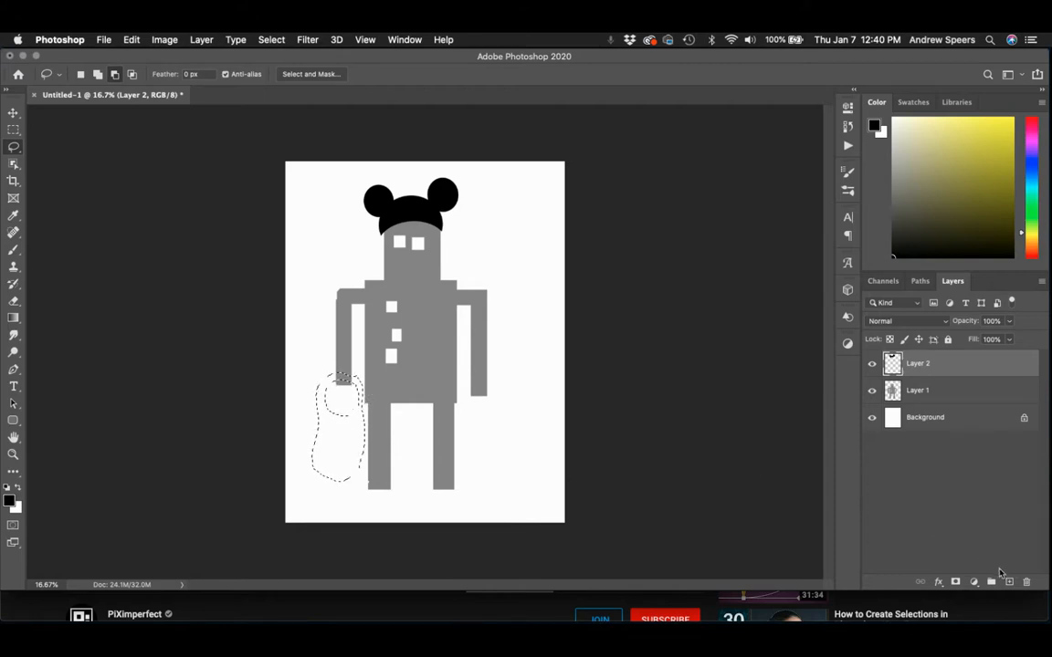
Paint the bag selection pale yellow on a new layer with the Brush and deselect it.
{"action": "left_click", "coordinate": [1009, 581]}
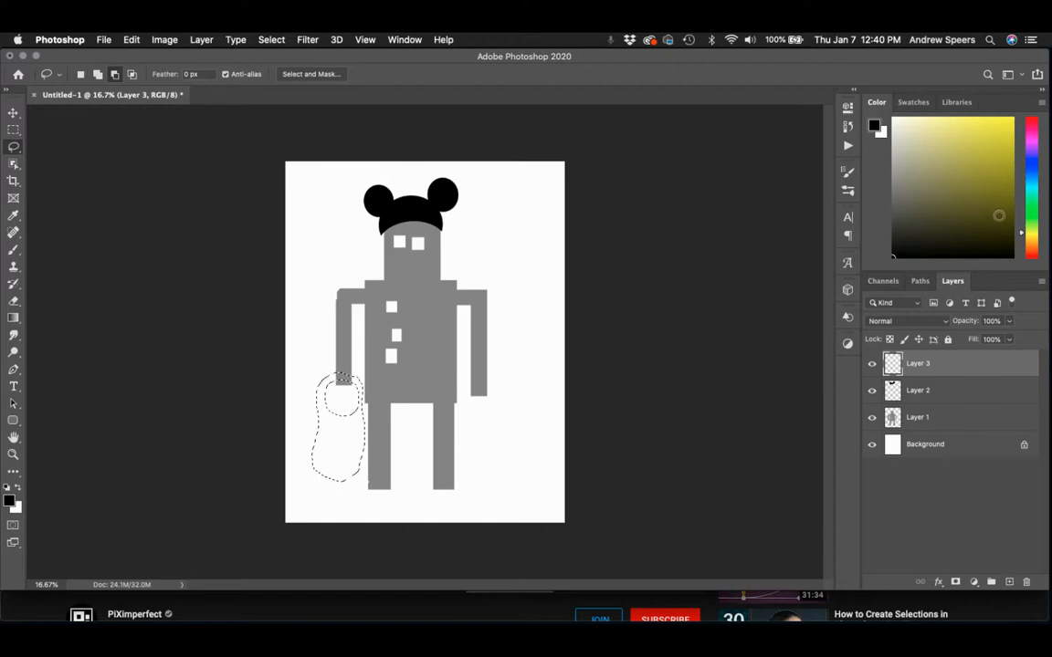
{"action": "left_click", "coordinate": [943, 182]}
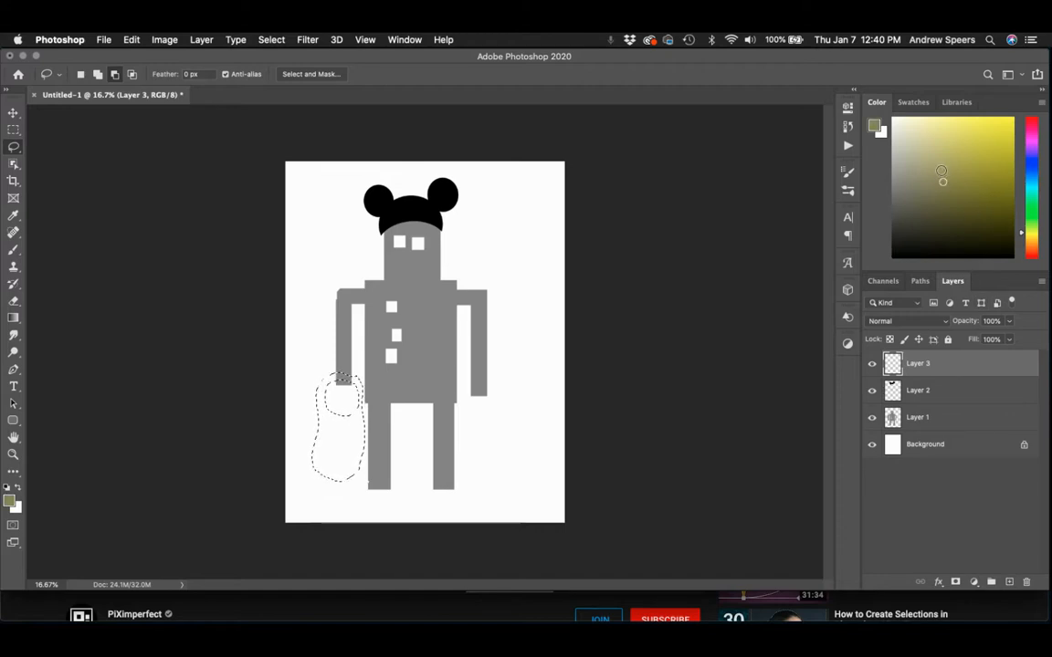
{"action": "left_click", "coordinate": [939, 136]}
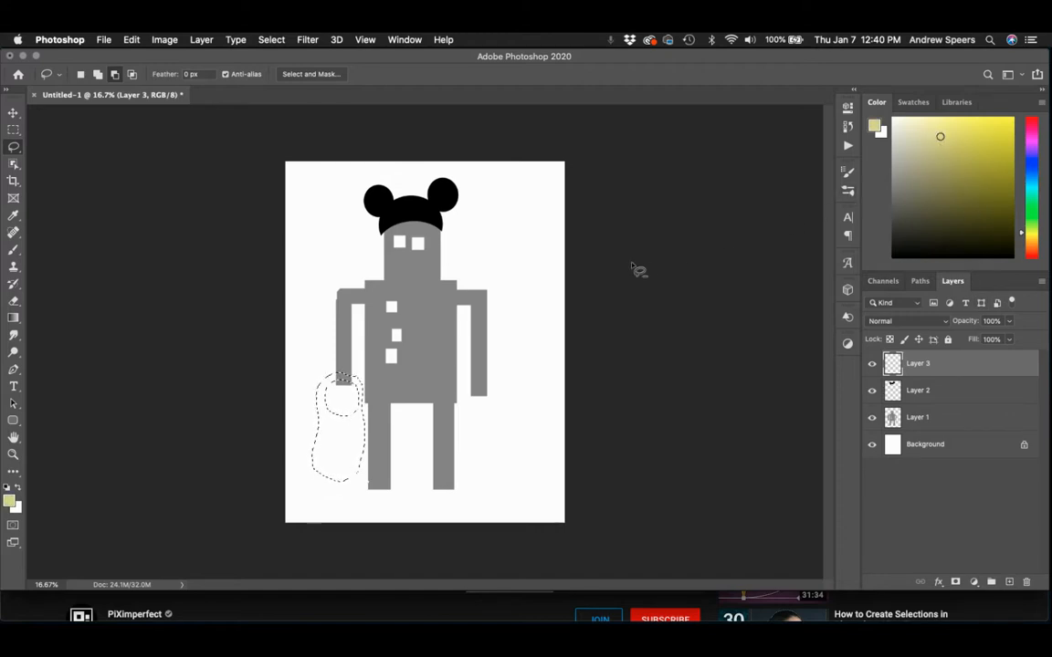
{"action": "left_click", "coordinate": [14, 250]}
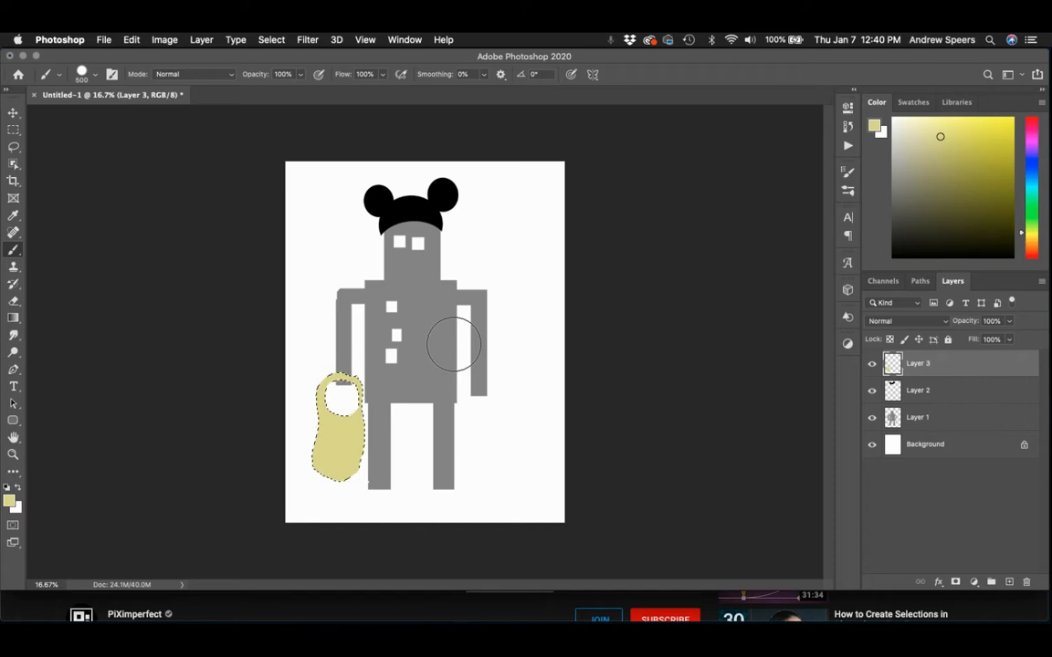
{"action": "key", "text": "super+d"}
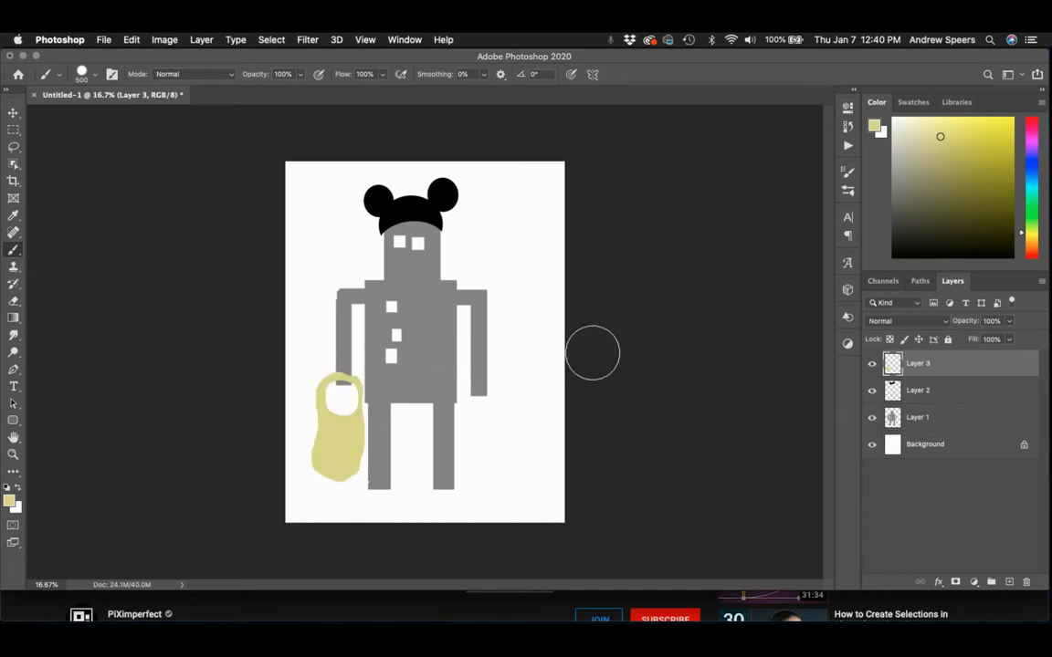
Outline a thin diagonal sword with the Polygonal Lasso, running from the robot's right-side hand up to the canvas edge.
{"action": "left_click", "coordinate": [14, 147]}
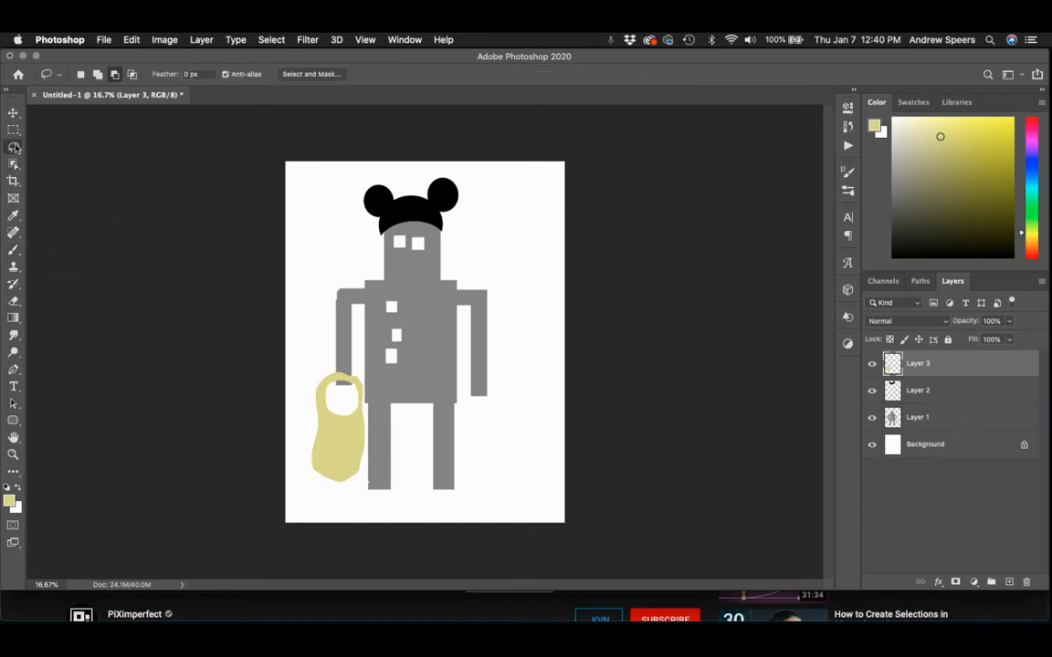
{"action": "right_click", "coordinate": [13, 147]}
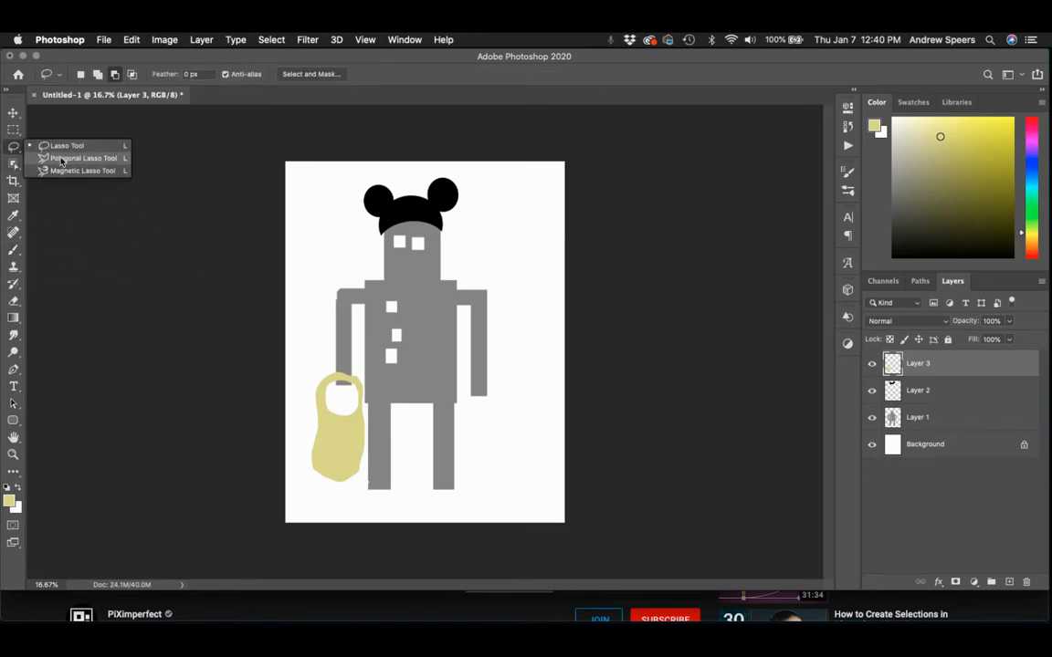
{"action": "left_click", "coordinate": [61, 159]}
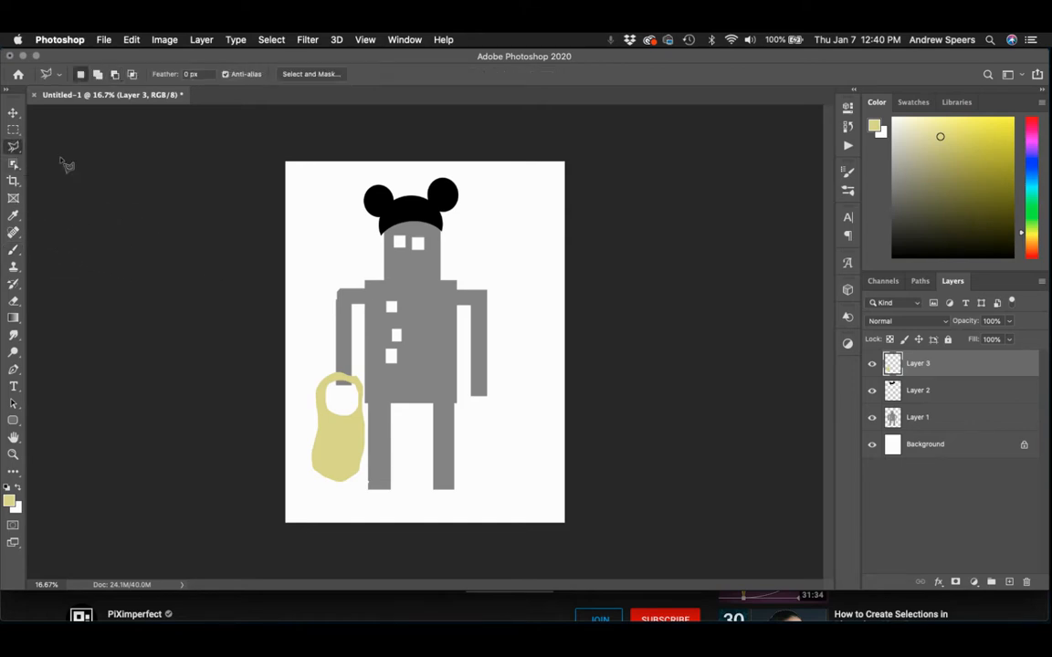
{"action": "left_click", "coordinate": [463, 395]}
{"action": "left_click", "coordinate": [491, 364]}
{"action": "left_click", "coordinate": [563, 297]}
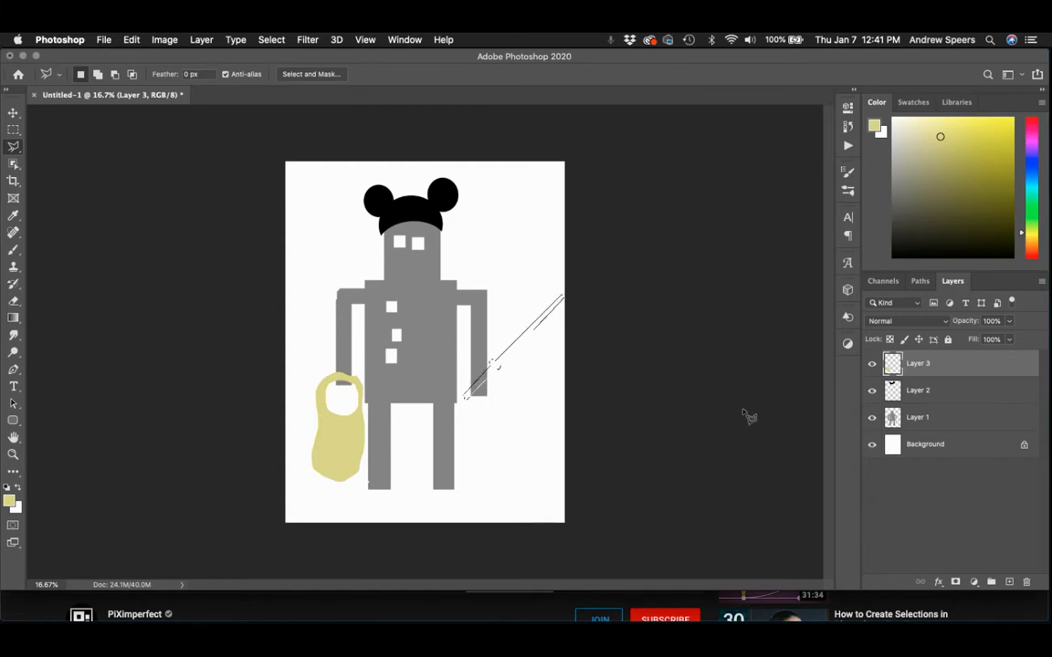
Paint the sword selection bright green on a new layer, deselect it, and place that layer beneath the robot's layer.
{"action": "left_click", "coordinate": [1010, 582]}
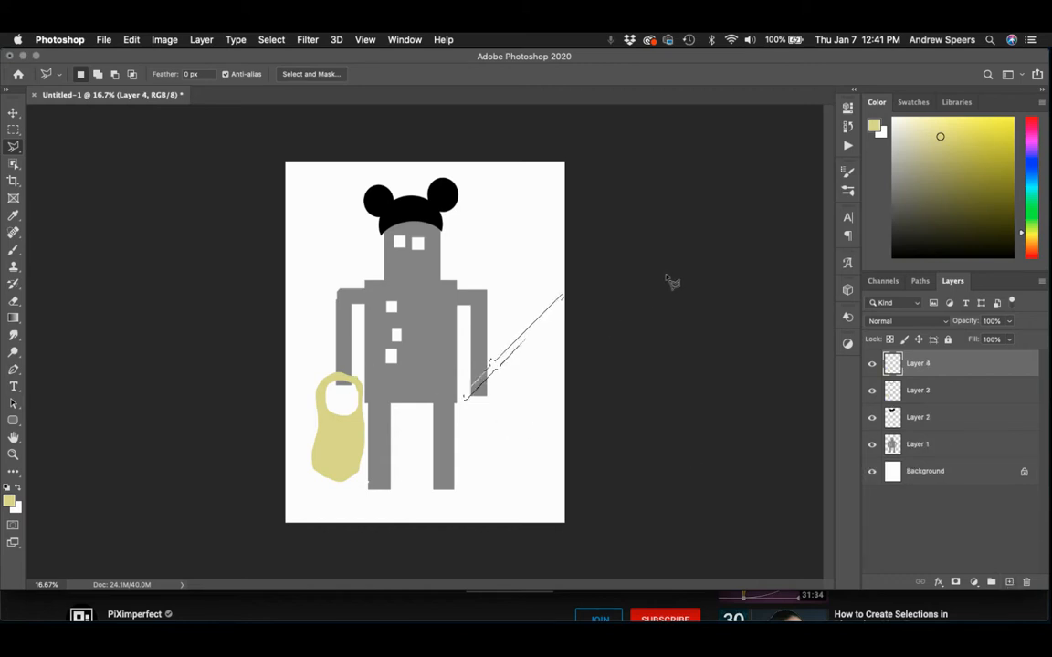
{"action": "left_click", "coordinate": [1036, 216]}
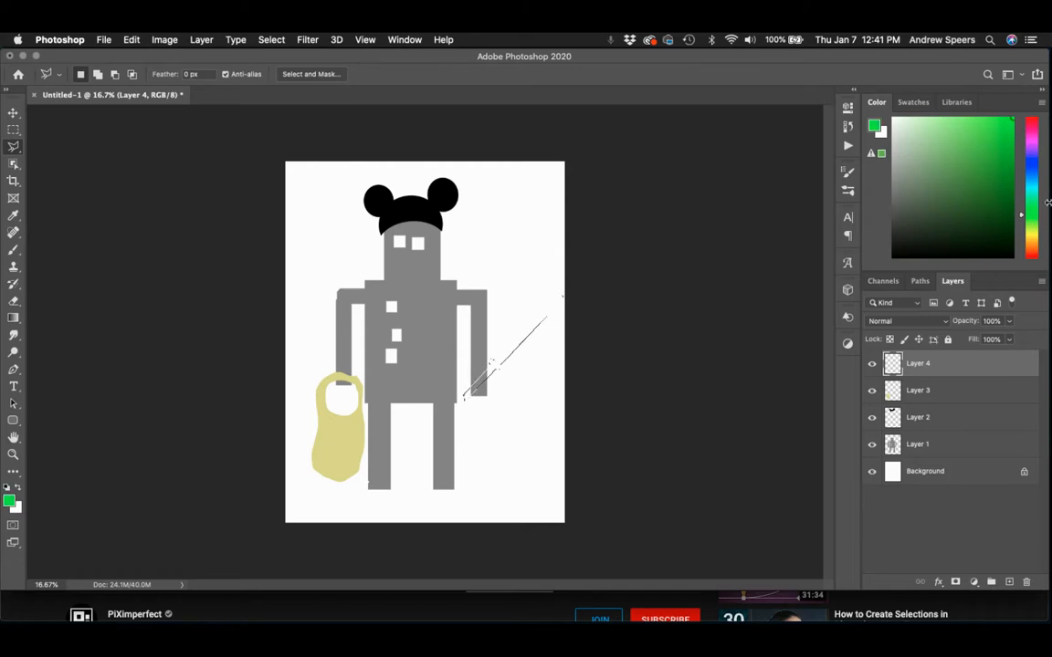
{"action": "left_click", "coordinate": [1034, 222]}
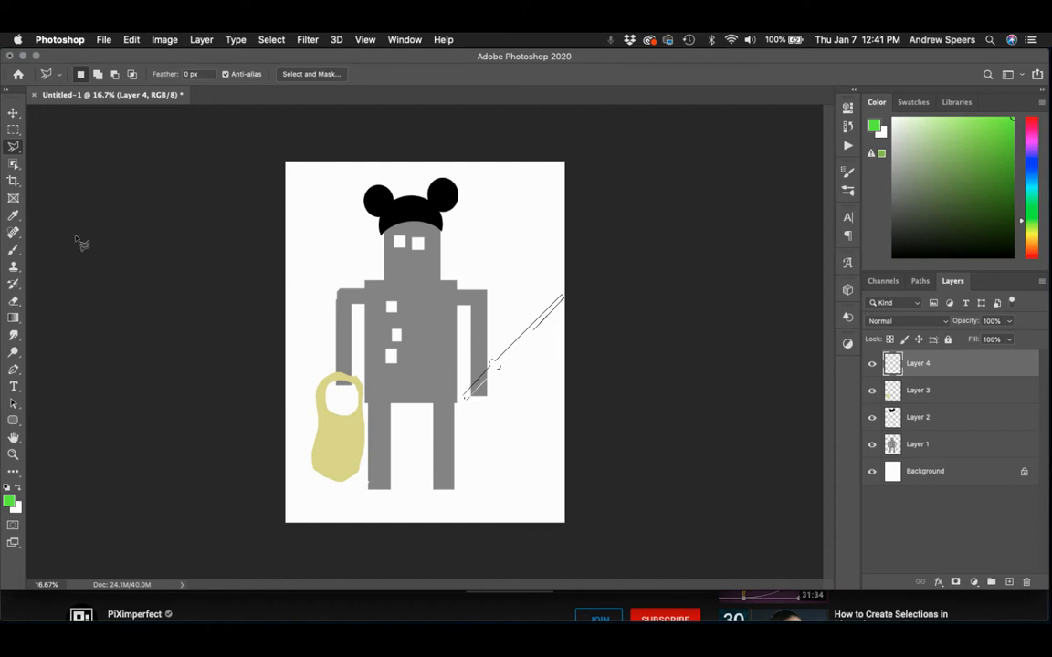
{"action": "left_click", "coordinate": [13, 249]}
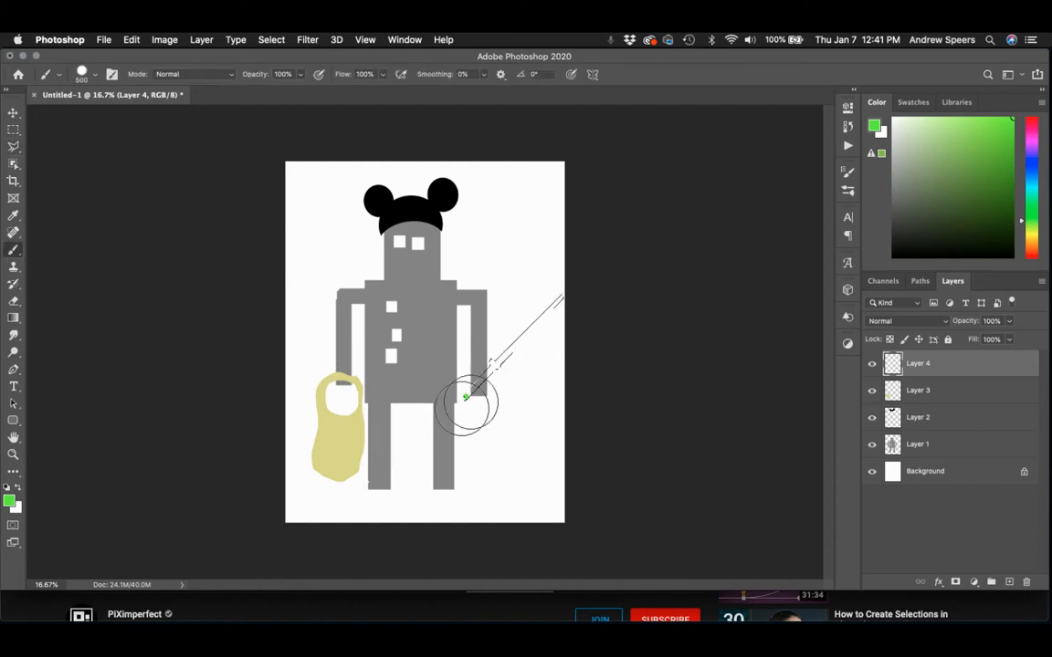
{"action": "key", "text": "super+d"}
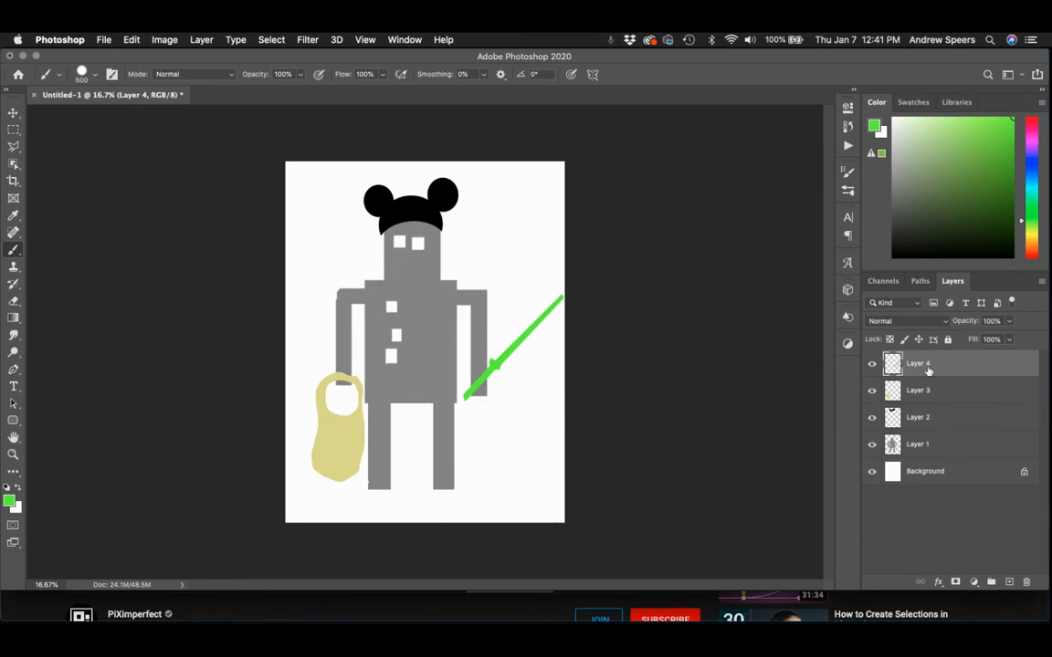
{"action": "left_click_drag", "start_coordinate": [933, 364], "coordinate": [942, 454]}
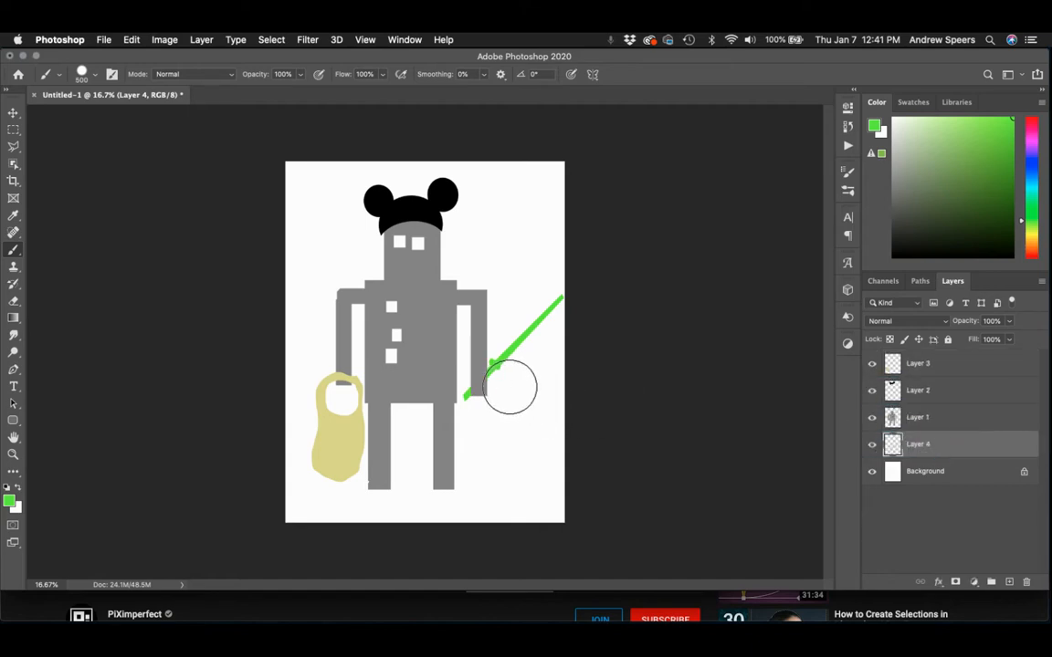
Add a layer directly above the Background and paint dark brown ground across the lower part of the canvas.
{"action": "left_click", "coordinate": [950, 474]}
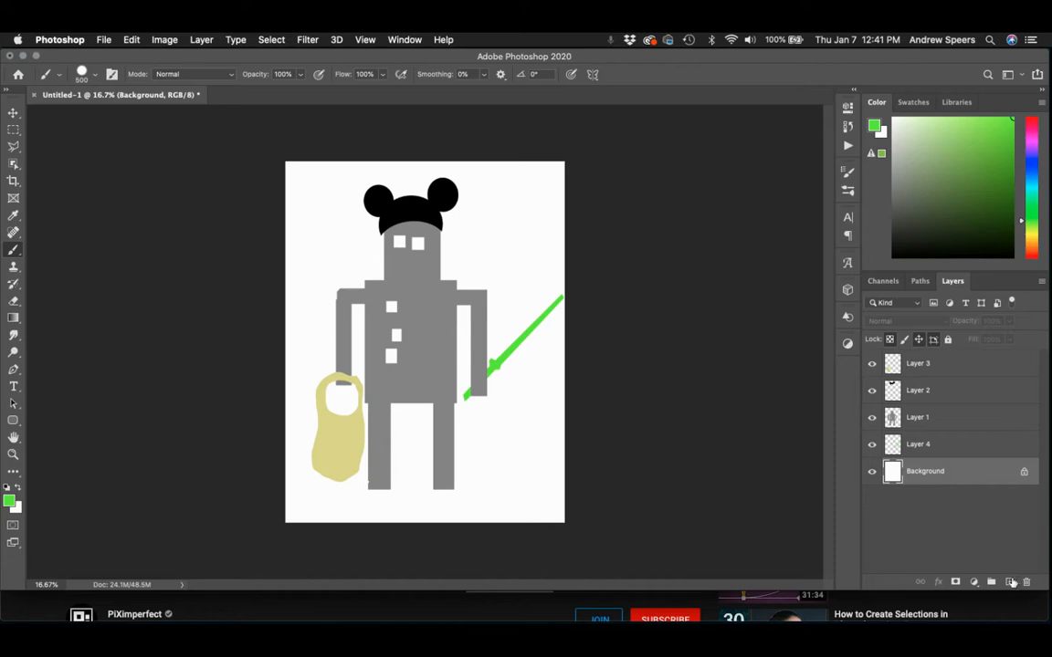
{"action": "left_click", "coordinate": [1009, 581]}
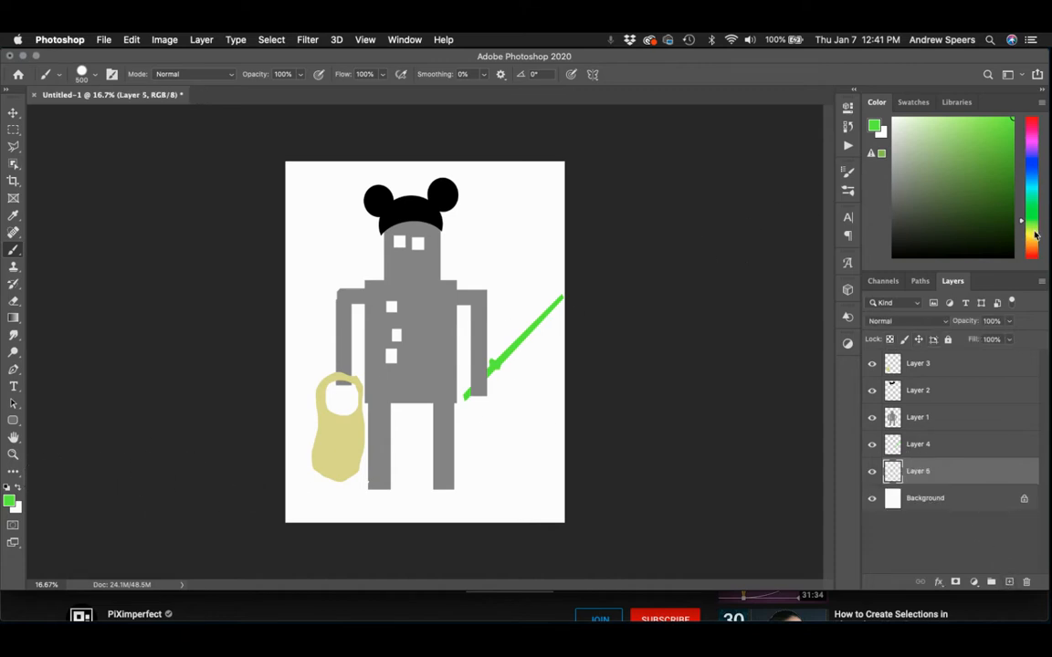
{"action": "left_click", "coordinate": [1035, 234]}
{"action": "left_click", "coordinate": [958, 227]}
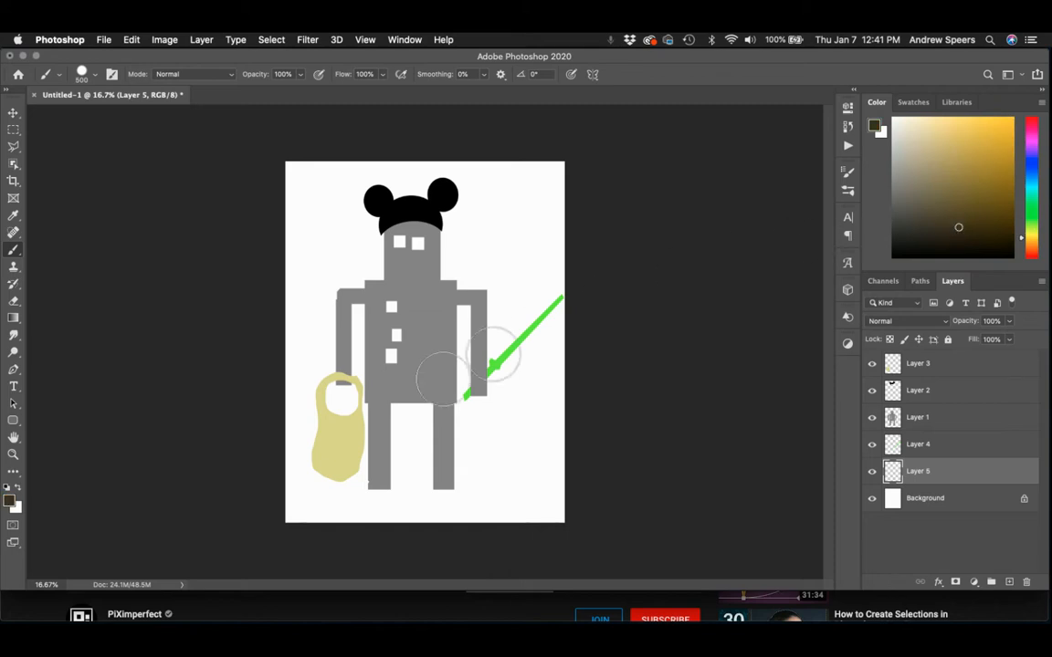
{"action": "mouse_move", "coordinate": [263, 530]}
{"action": "left_mouse_down"}
{"action": "mouse_move", "coordinate": [486, 485]}
{"action": "mouse_move", "coordinate": [330, 512]}
{"action": "mouse_move", "coordinate": [328, 482]}
{"action": "mouse_move", "coordinate": [653, 489]}
{"action": "left_mouse_up"}
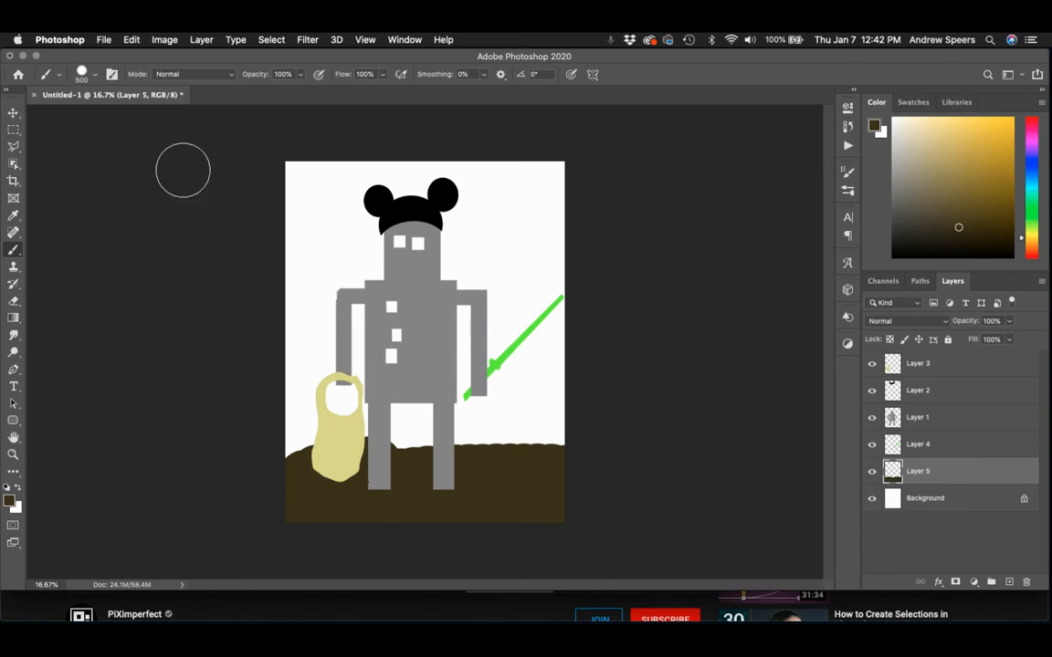
Activate the Rectangular Marquee tool for a new selection.
{"action": "left_click", "coordinate": [14, 132]}
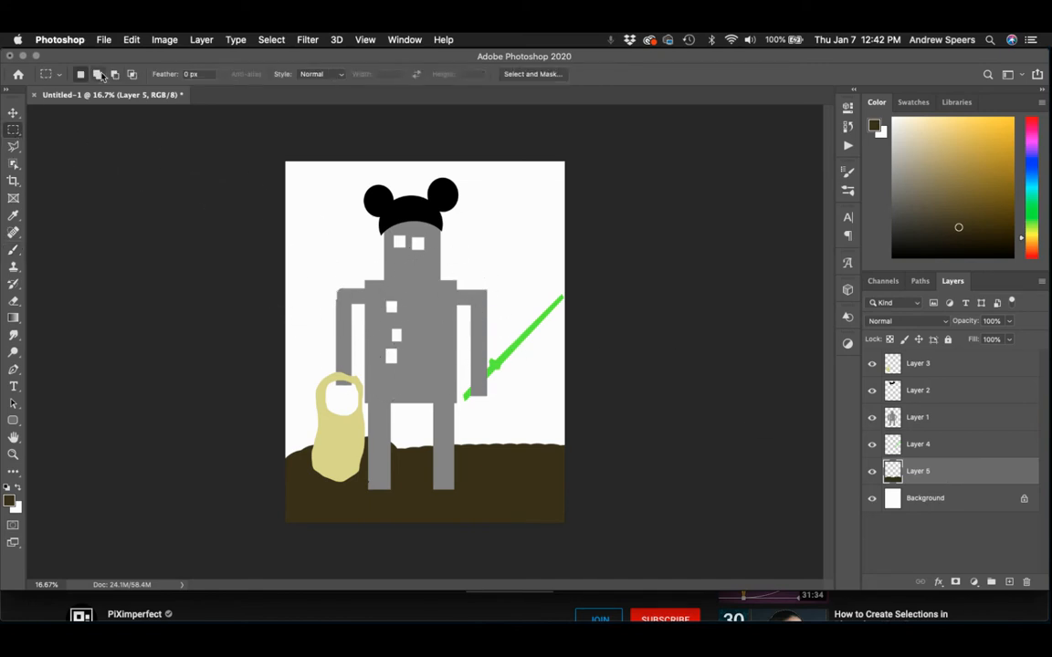